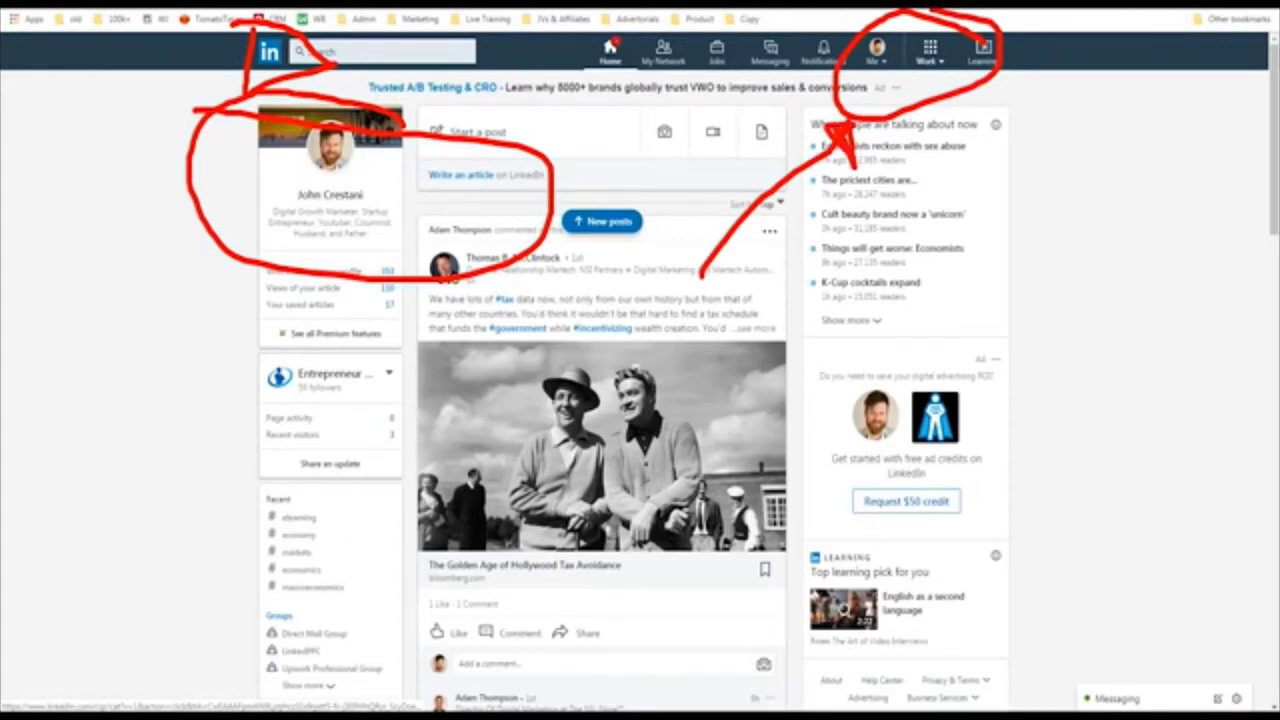
scroll(640, 400, "down", 6)
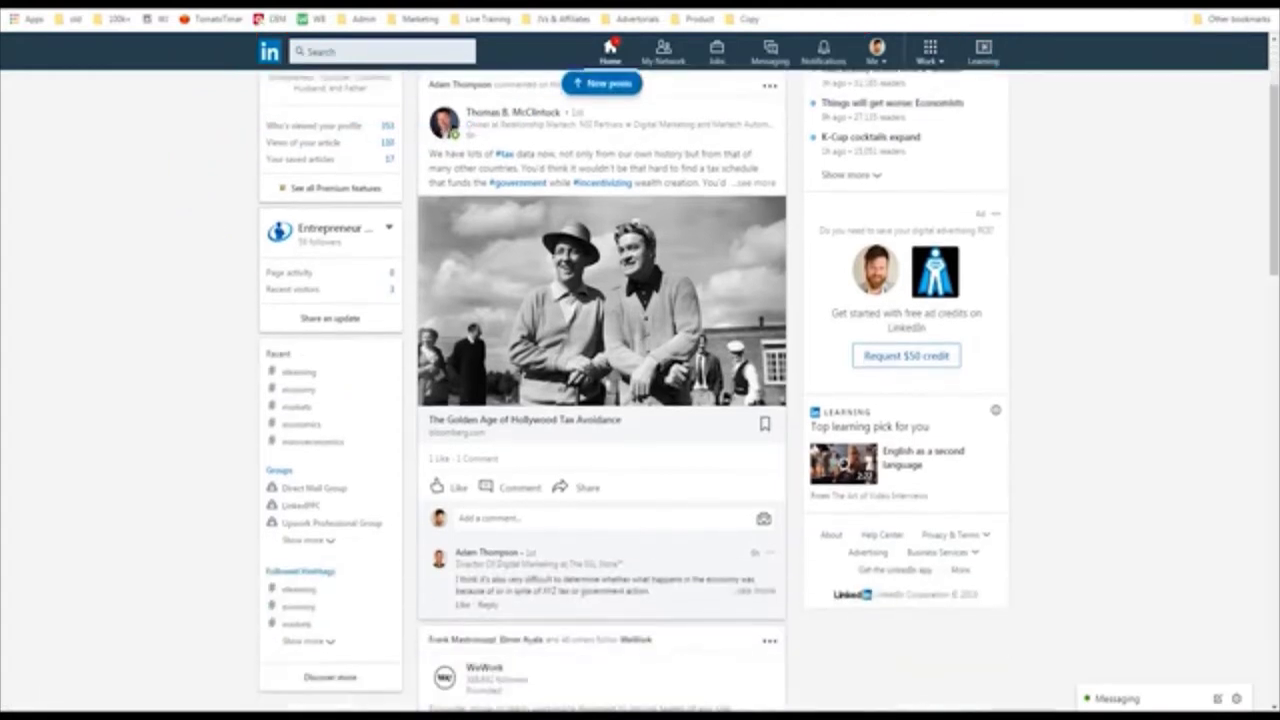
scroll(600, 400, "down", 1)
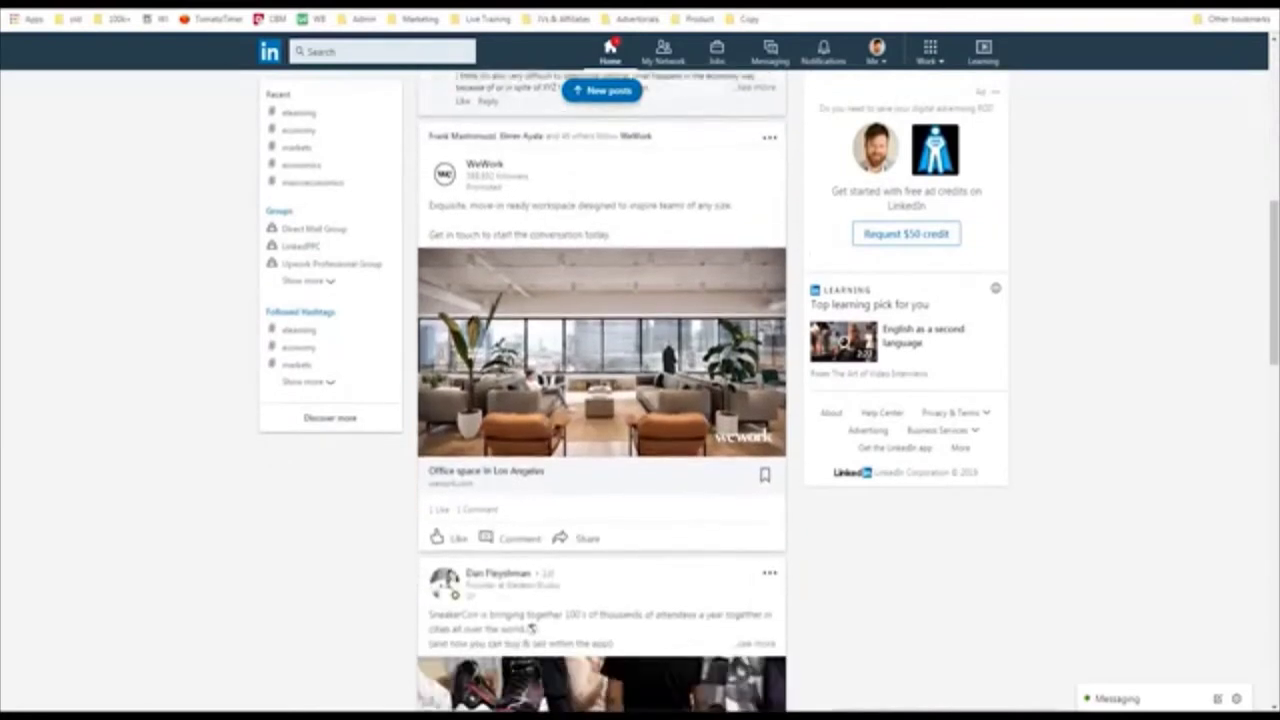
scroll(600, 400, "up", 3)
scroll(600, 400, "down", 2)
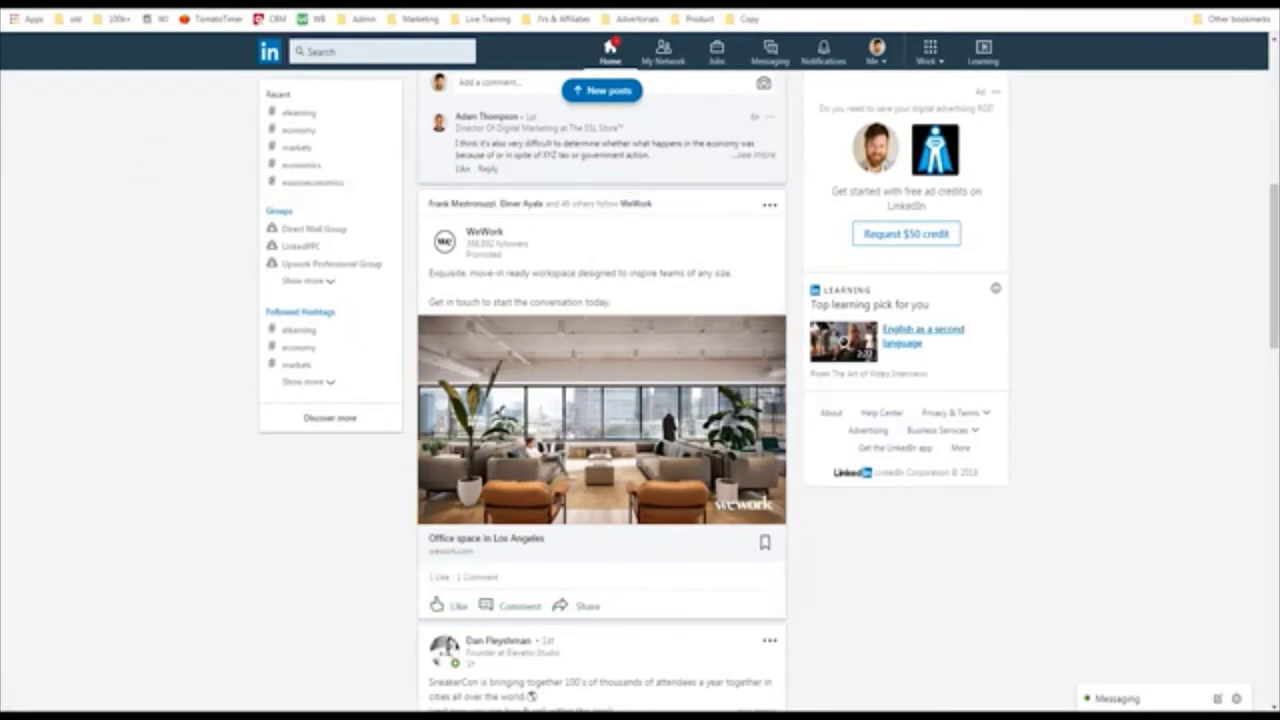
scroll(602, 390, "up", 8)
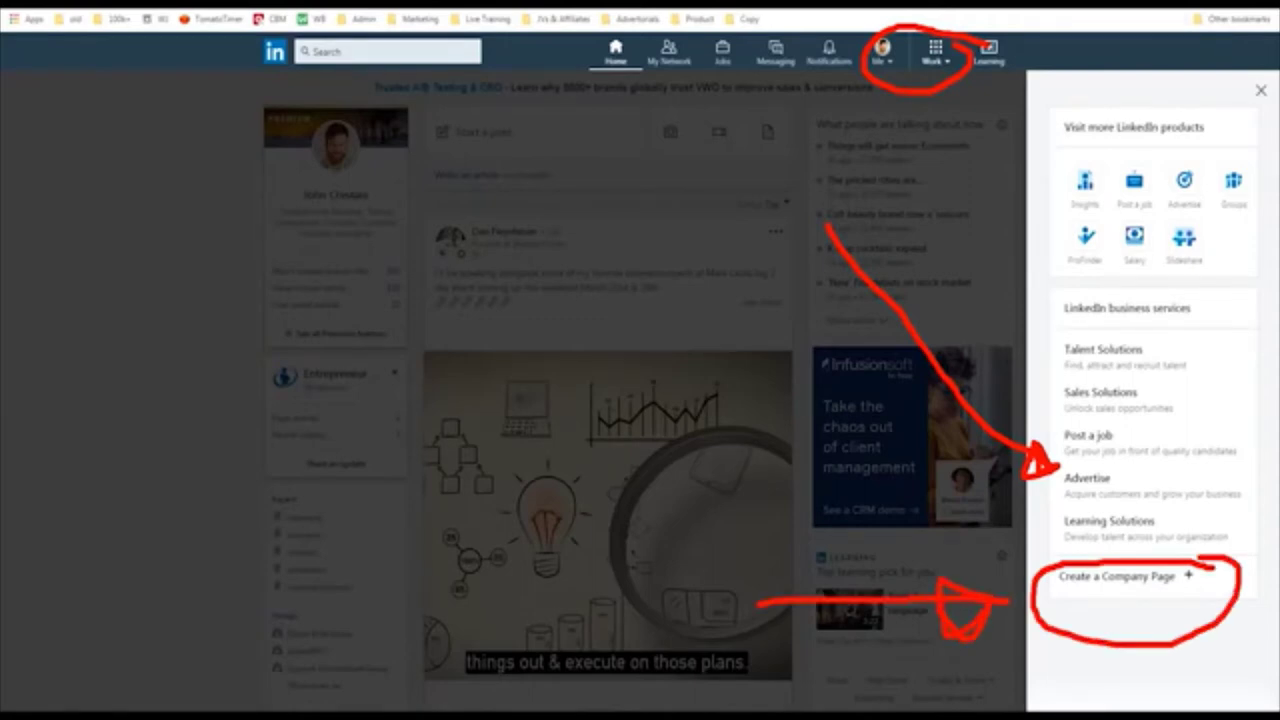
left_click(1117, 576)
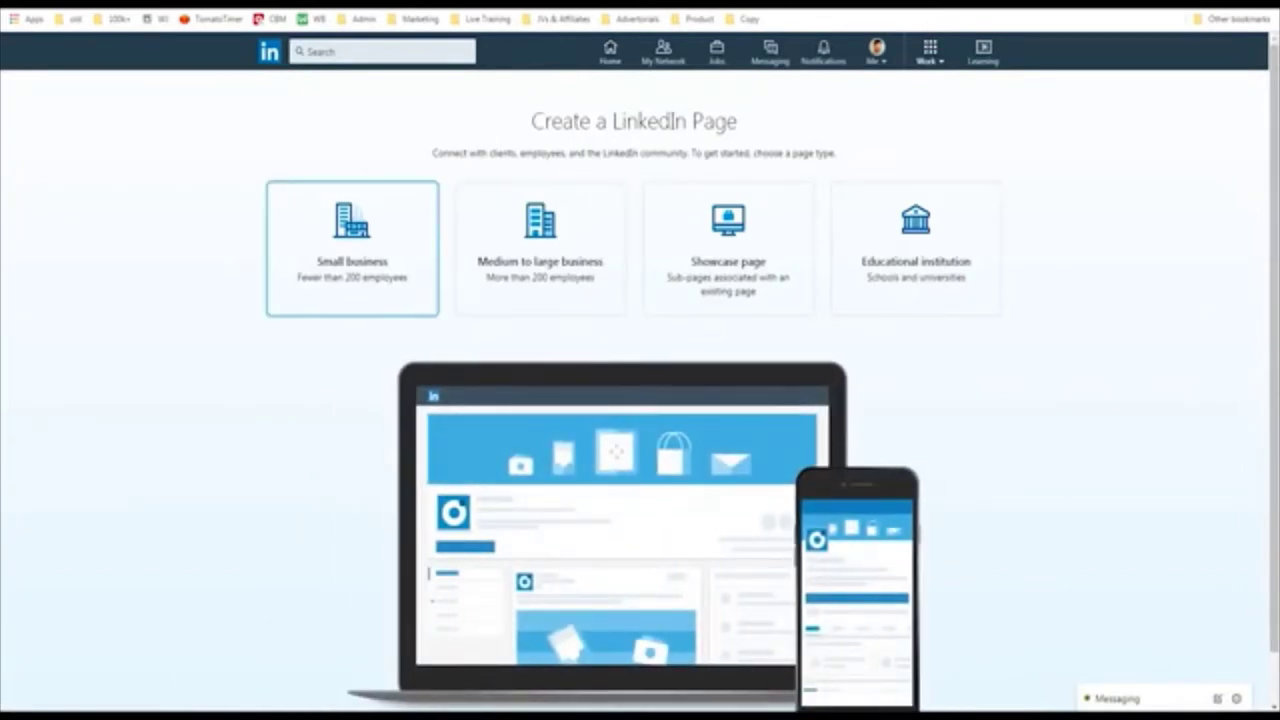
left_click(352, 248)
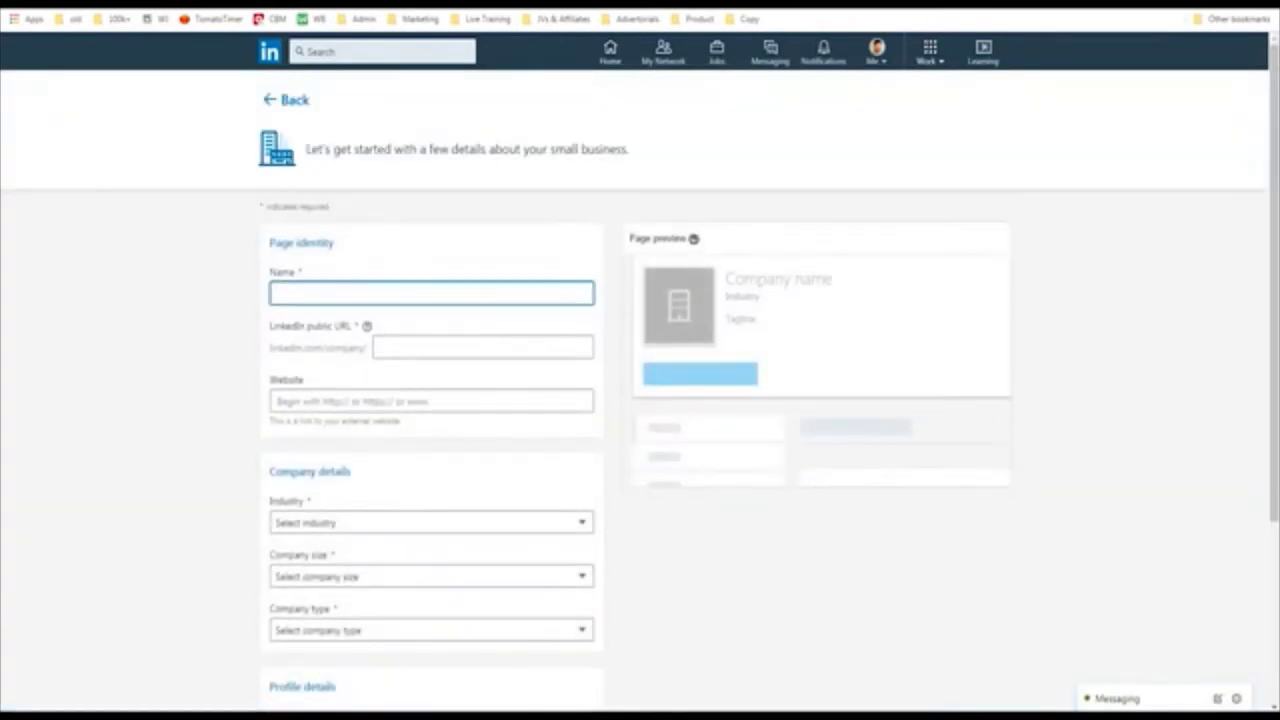
type("sfknk")
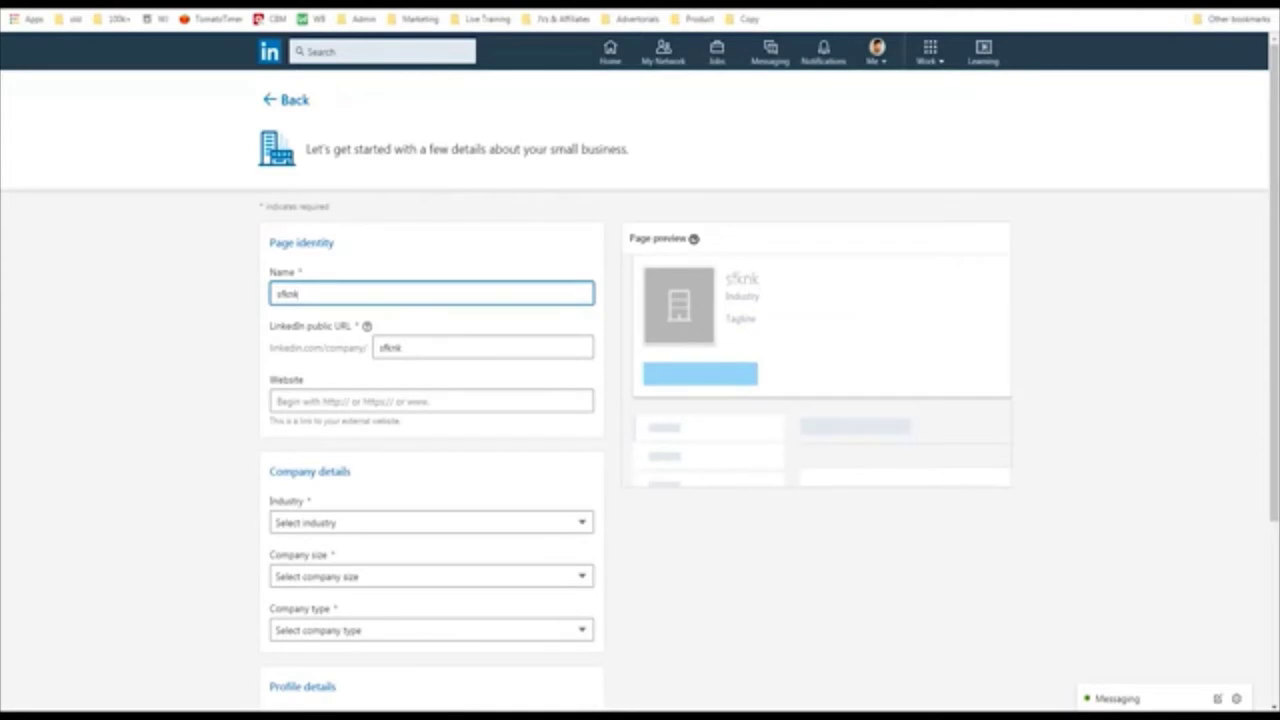
key("BackSpace")
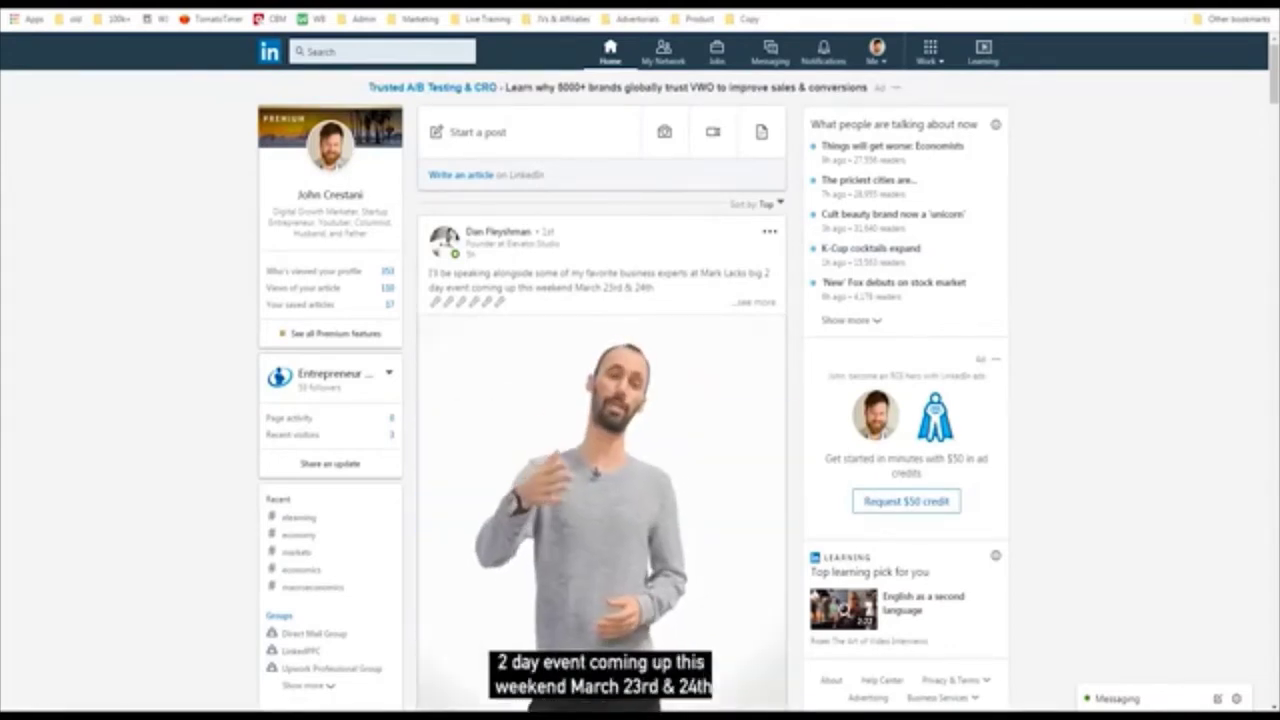
- Go to LinkedIn's advertising service and open the Bizopp Webinar campaign of the Entrepreneur Education_1 account for managing
left_click(930, 48)
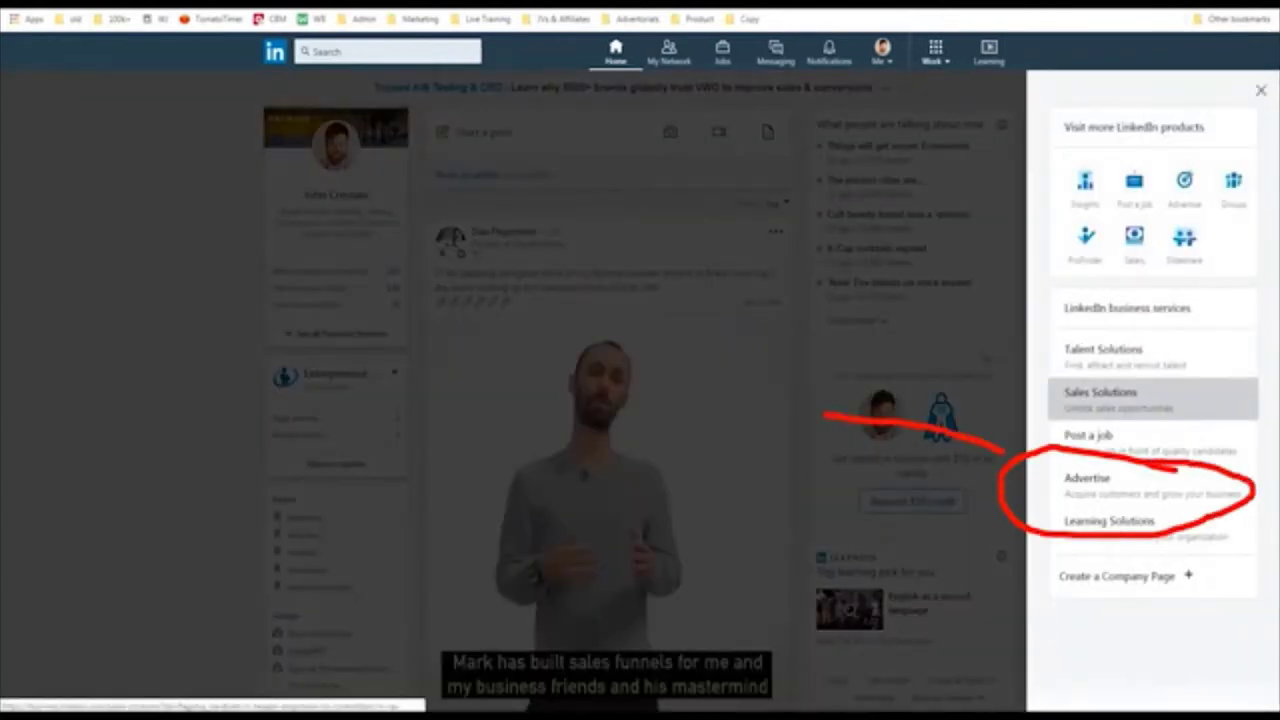
left_click(1087, 478)
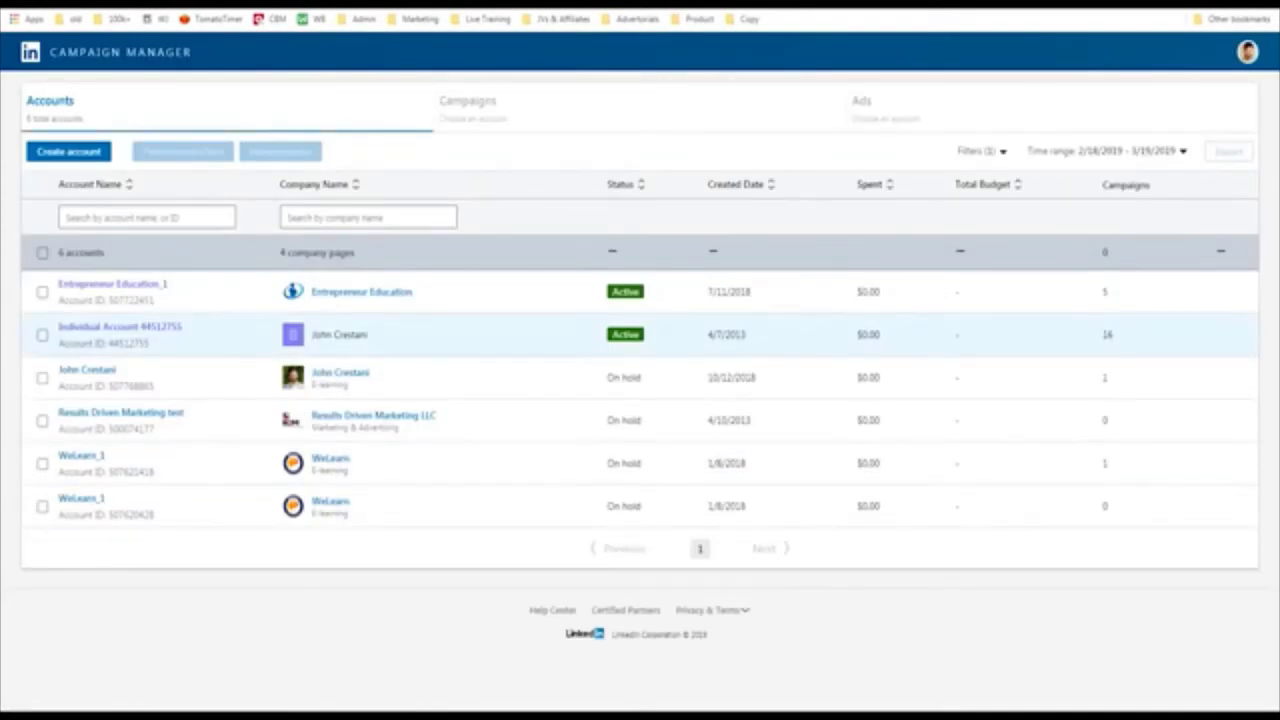
mouse_move(432, 246)
left_mouse_down()
mouse_move(422, 322)
mouse_move(114, 306)
mouse_move(10, 318)
left_mouse_up()
left_click_drag(20, 264, 426, 269)
left_click_drag(618, 246, 434, 288)
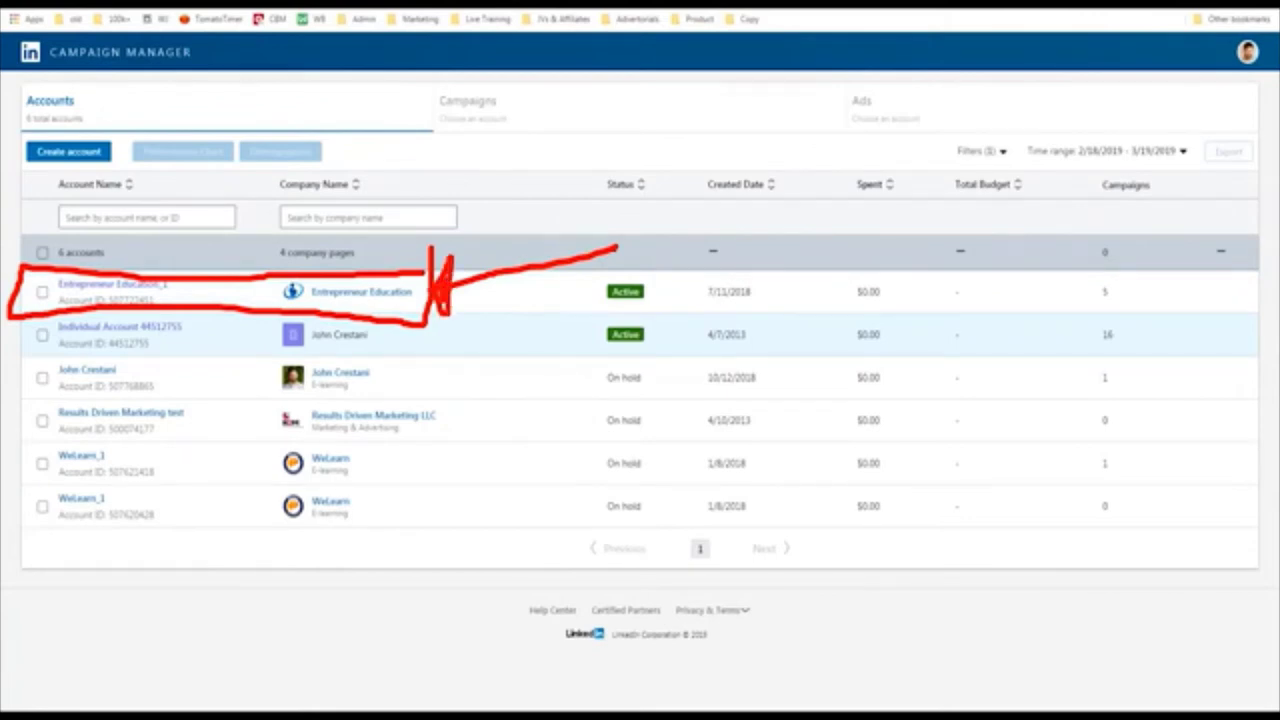
left_click(112, 284)
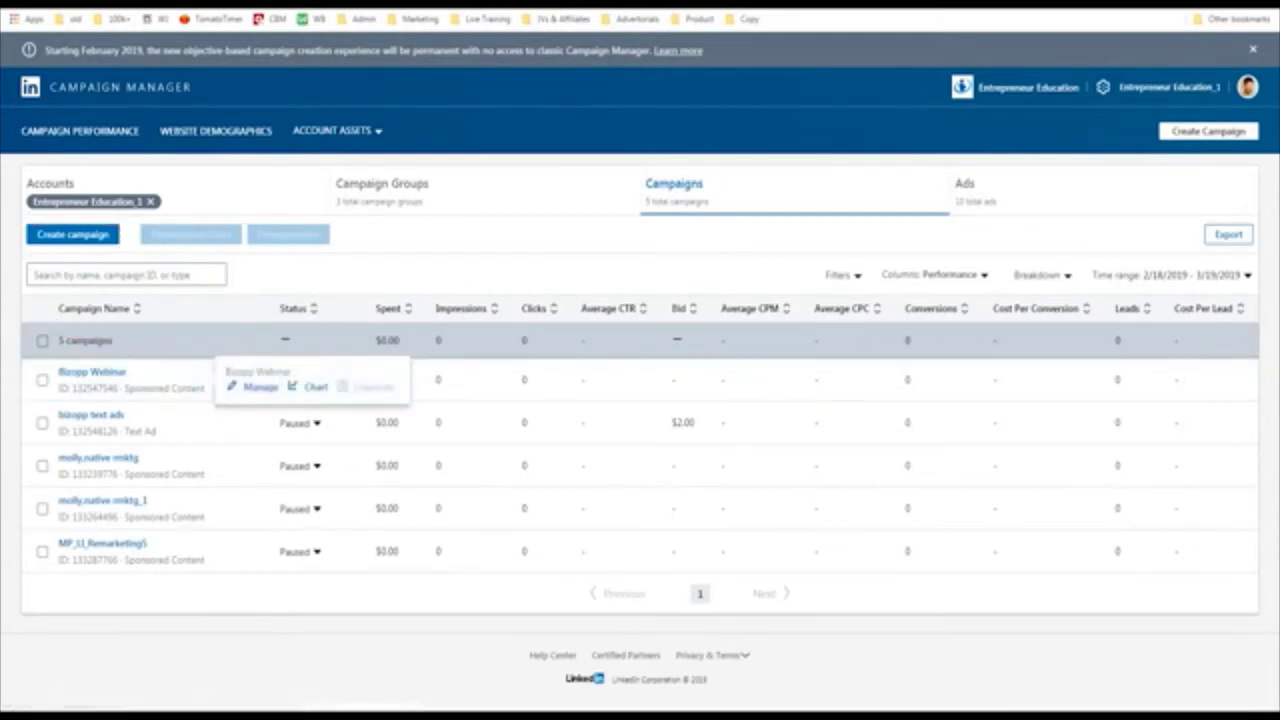
left_click(258, 387)
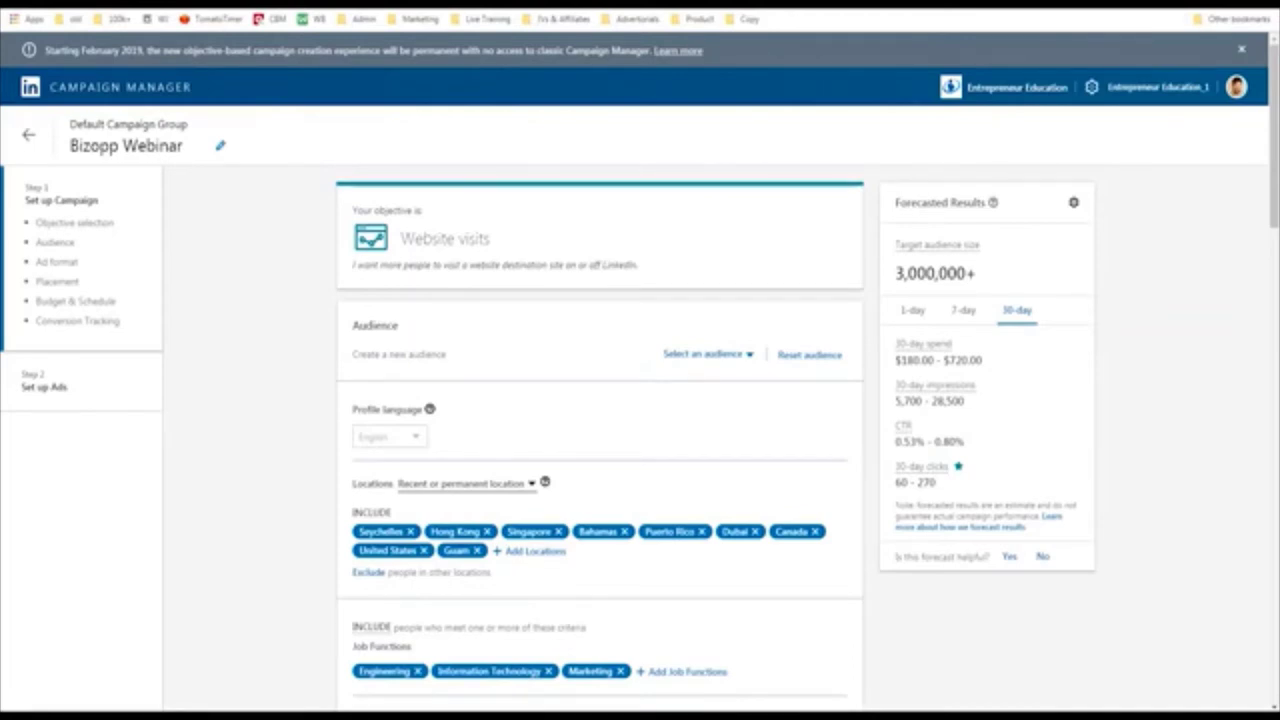
- Review the included locations and job functions in the campaign's audience targeting
scroll(640, 400, "down", 3)
scroll(640, 400, "up", 2)
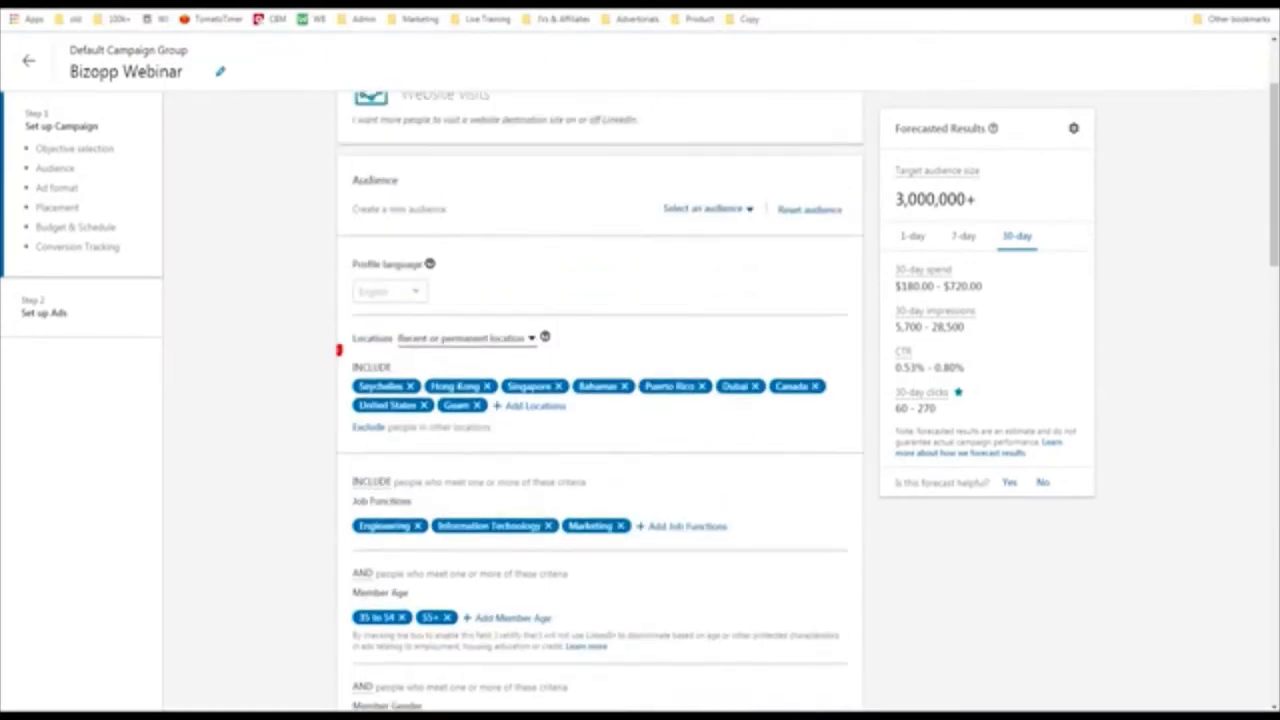
left_click_drag(339, 350, 329, 423)
mouse_move(333, 418)
left_mouse_down()
mouse_move(768, 360)
mouse_move(375, 365)
left_mouse_up()
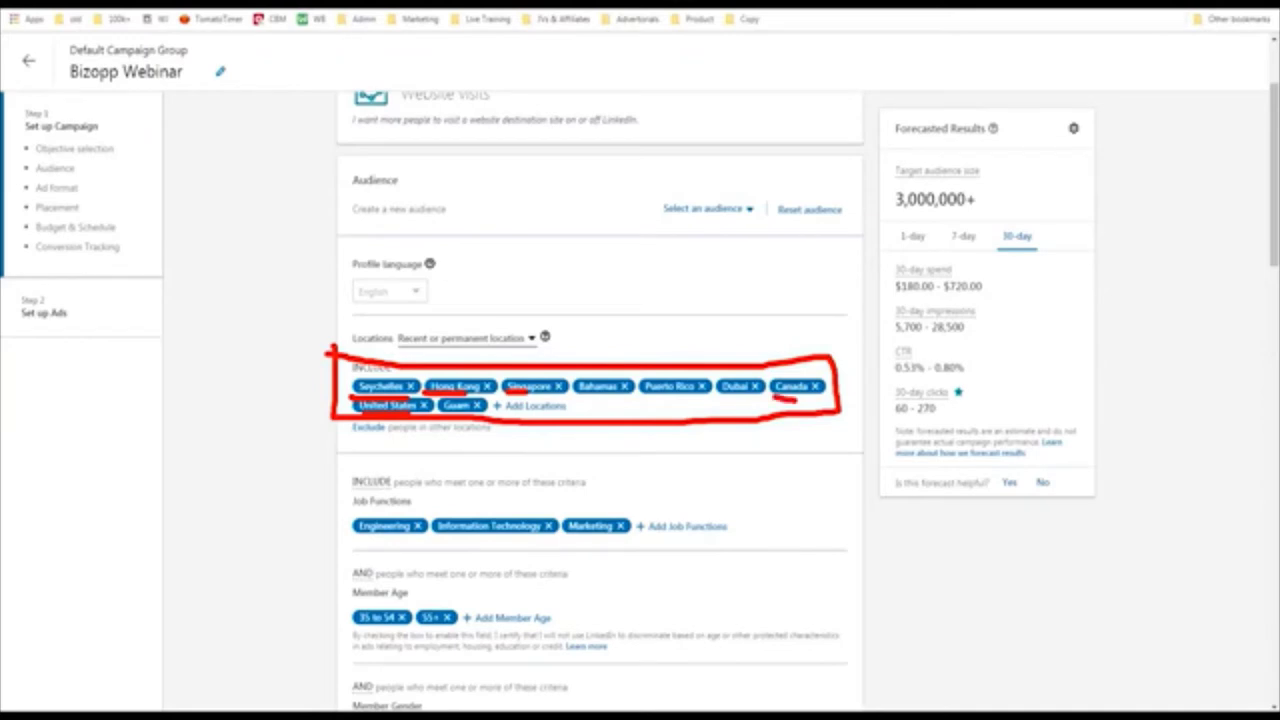
key("e")
mouse_move(336, 440)
left_mouse_down()
mouse_move(336, 545)
mouse_move(762, 553)
mouse_move(783, 478)
mouse_move(338, 462)
left_mouse_up()
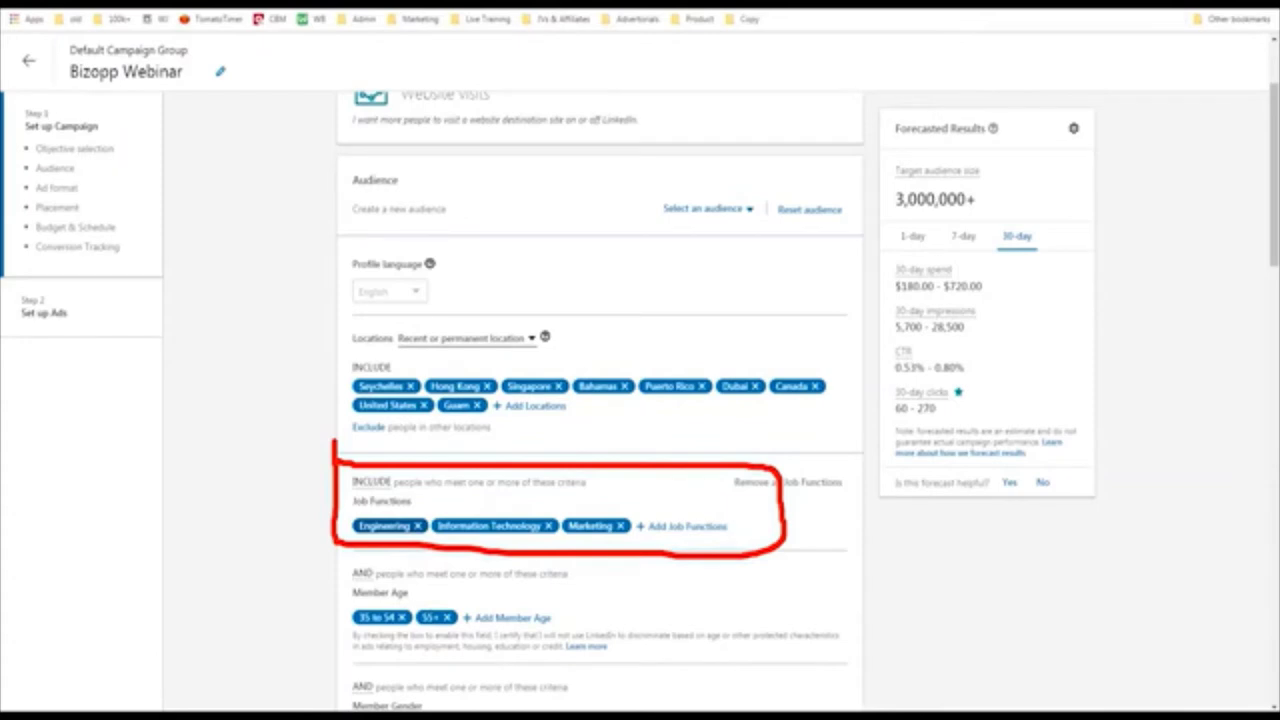
left_click_drag(283, 302, 338, 480)
key("e")
- Add Entrepreneurship to the job functions included in the campaign's audience
left_click(686, 526)
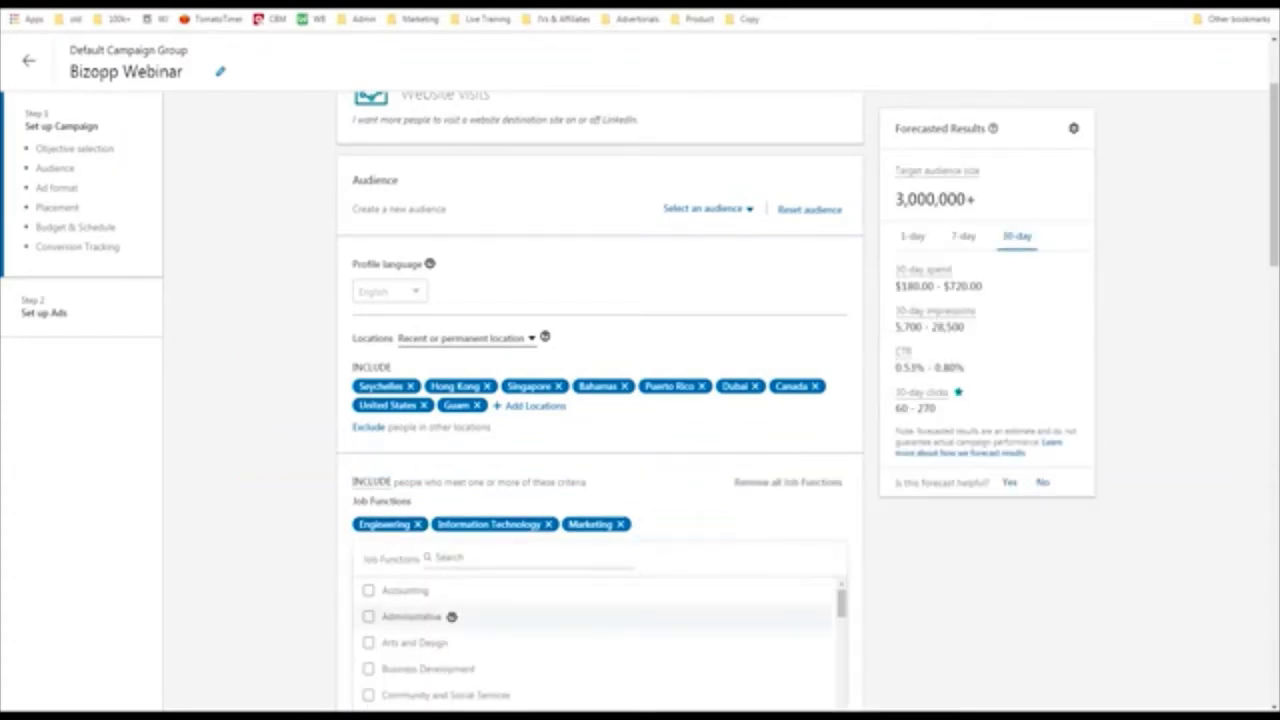
scroll(600, 640, "down", 3)
scroll(600, 400, "down", 2)
scroll(600, 400, "down", 3)
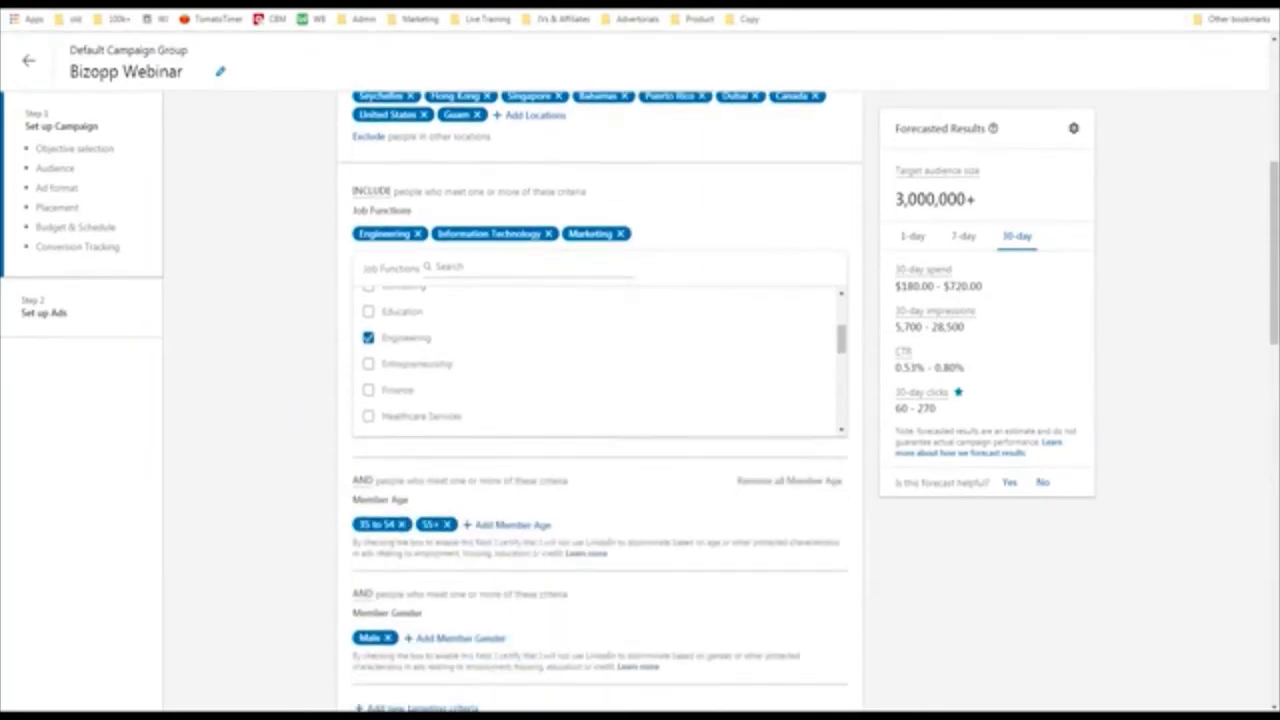
left_click(368, 363)
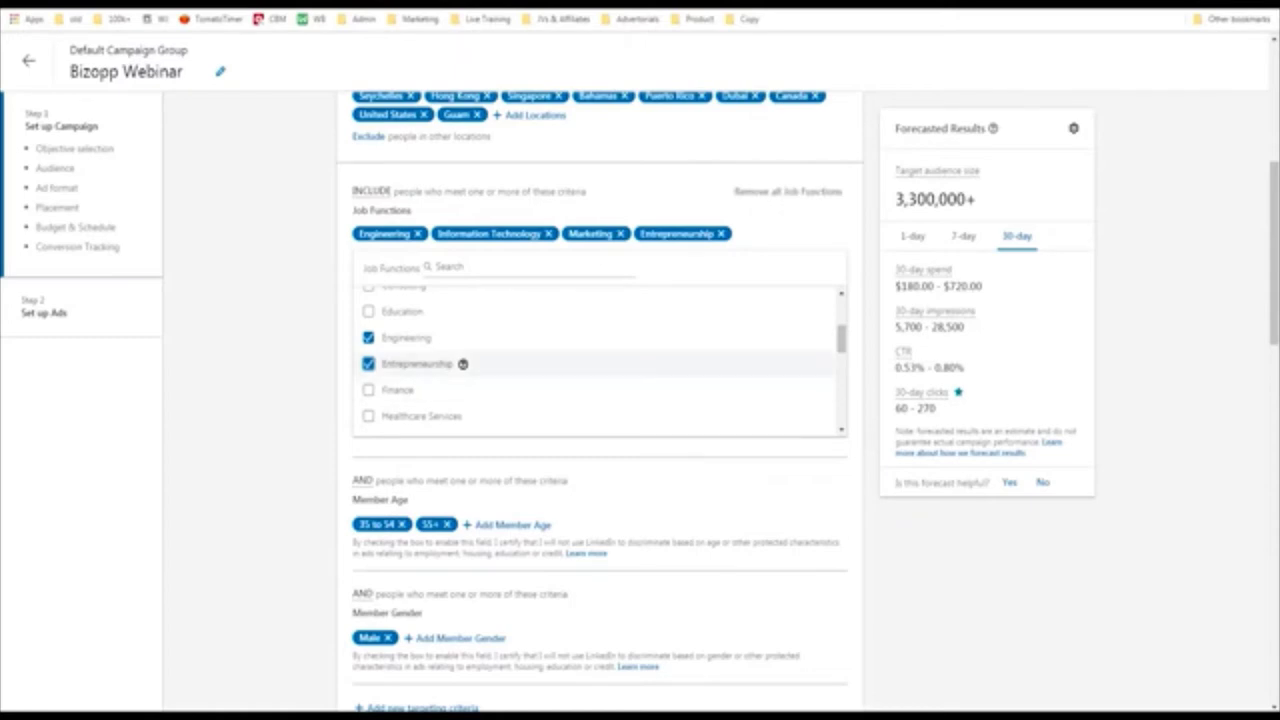
- Remove Information Technology, Engineering and Marketing from the audience's included job functions
scroll(600, 360, "up", 1)
scroll(600, 360, "down", 1)
scroll(600, 390, "down", 1)
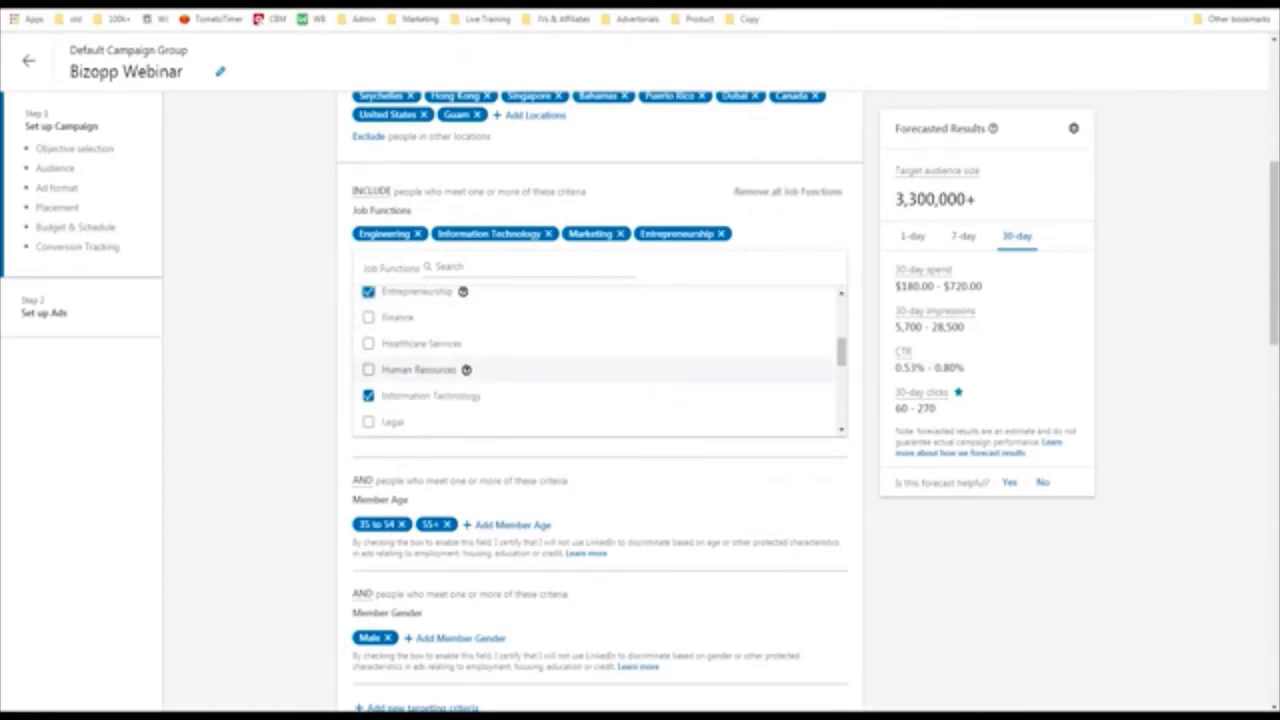
left_click(490, 395)
scroll(460, 360, "up", 2)
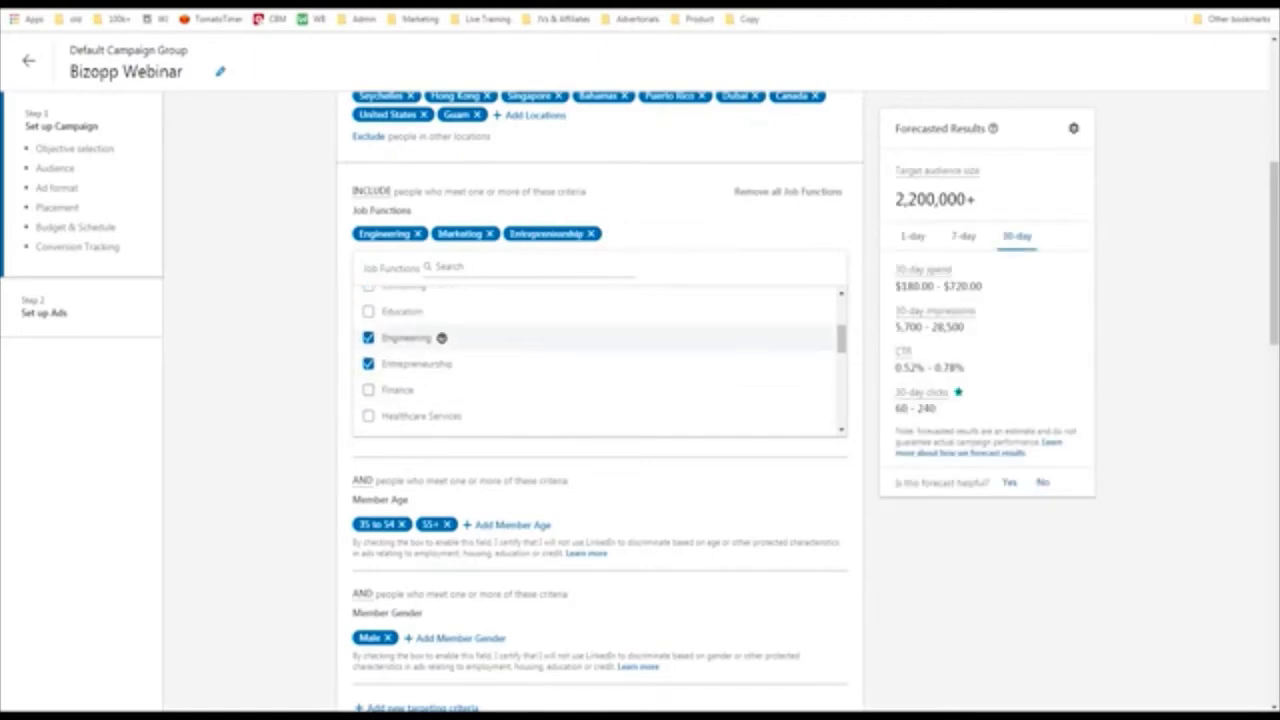
left_click(441, 338)
scroll(441, 330, "up", 4)
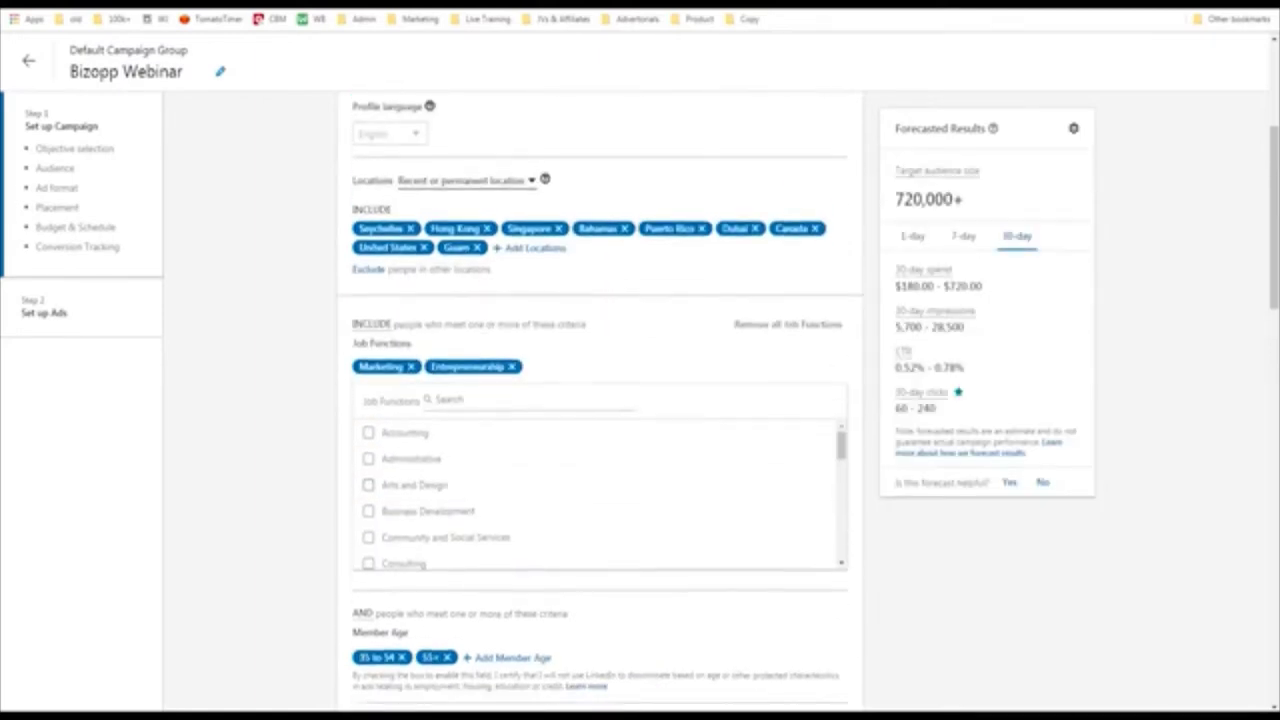
scroll(441, 300, "down", 3)
scroll(441, 268, "down", 2)
scroll(441, 268, "up", 3)
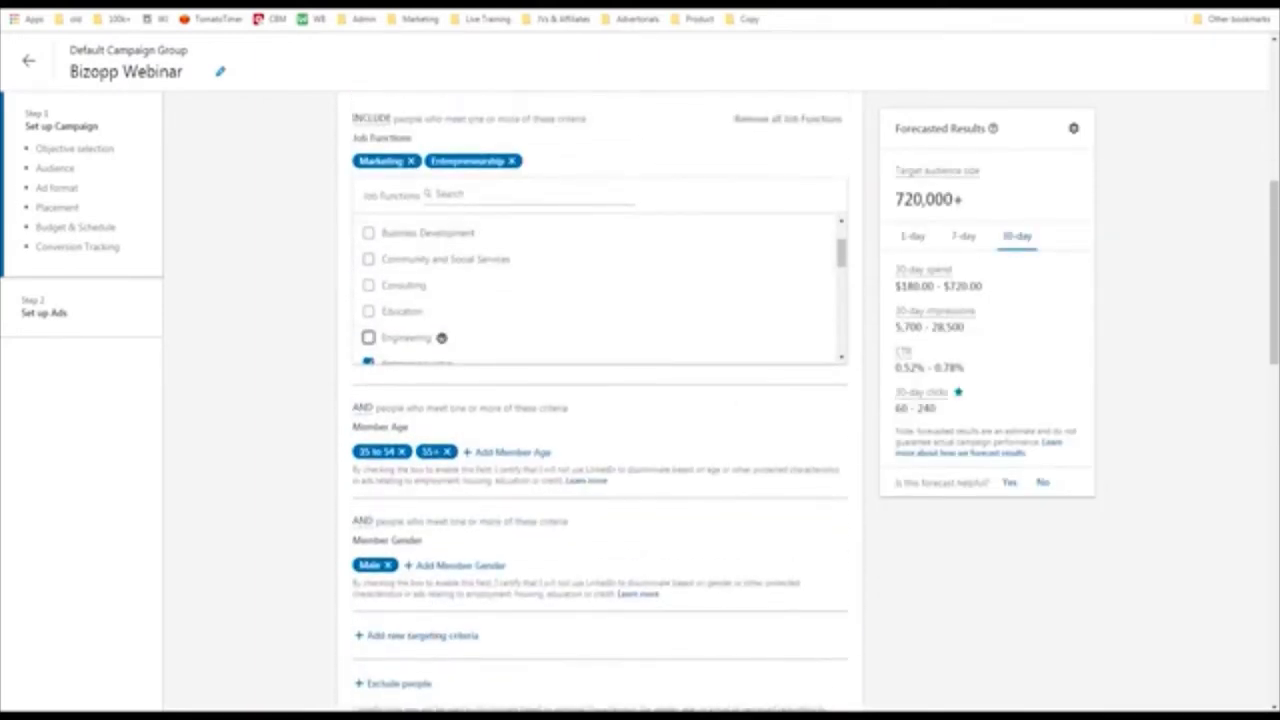
left_click(420, 160)
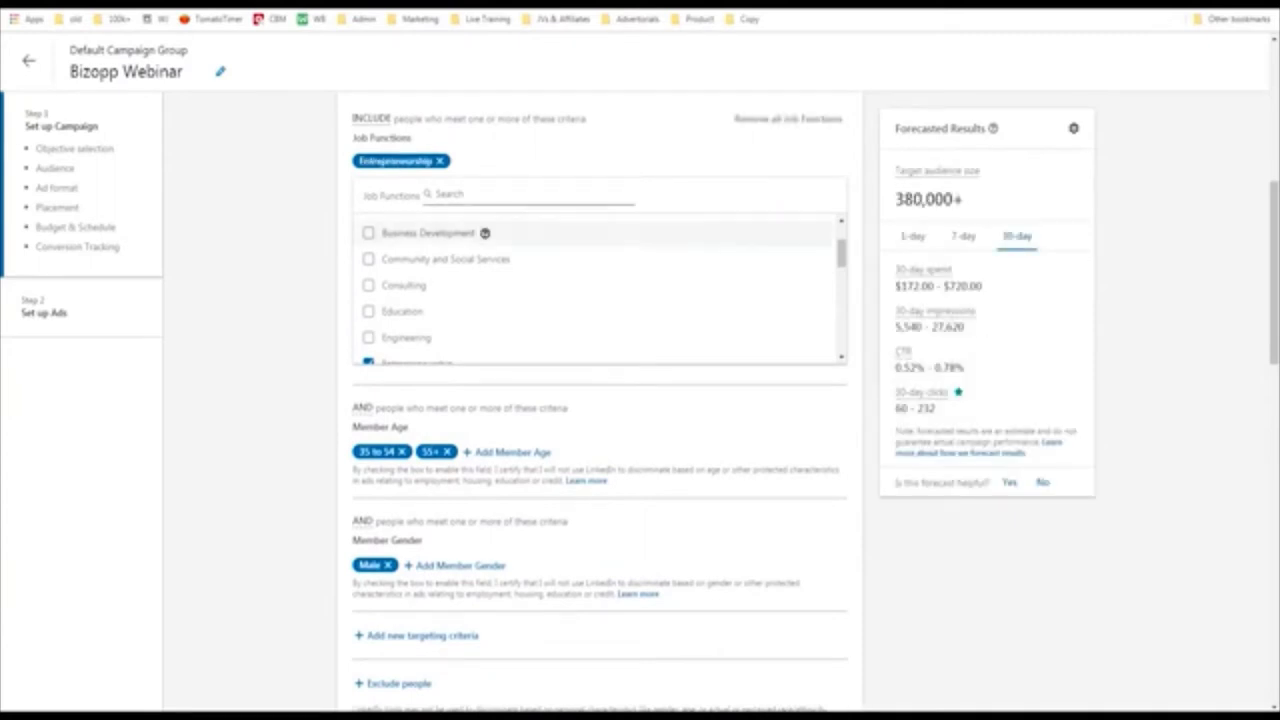
- Look over the remaining job function choices and open the member age options of the audience
scroll(790, 408, "down", 1)
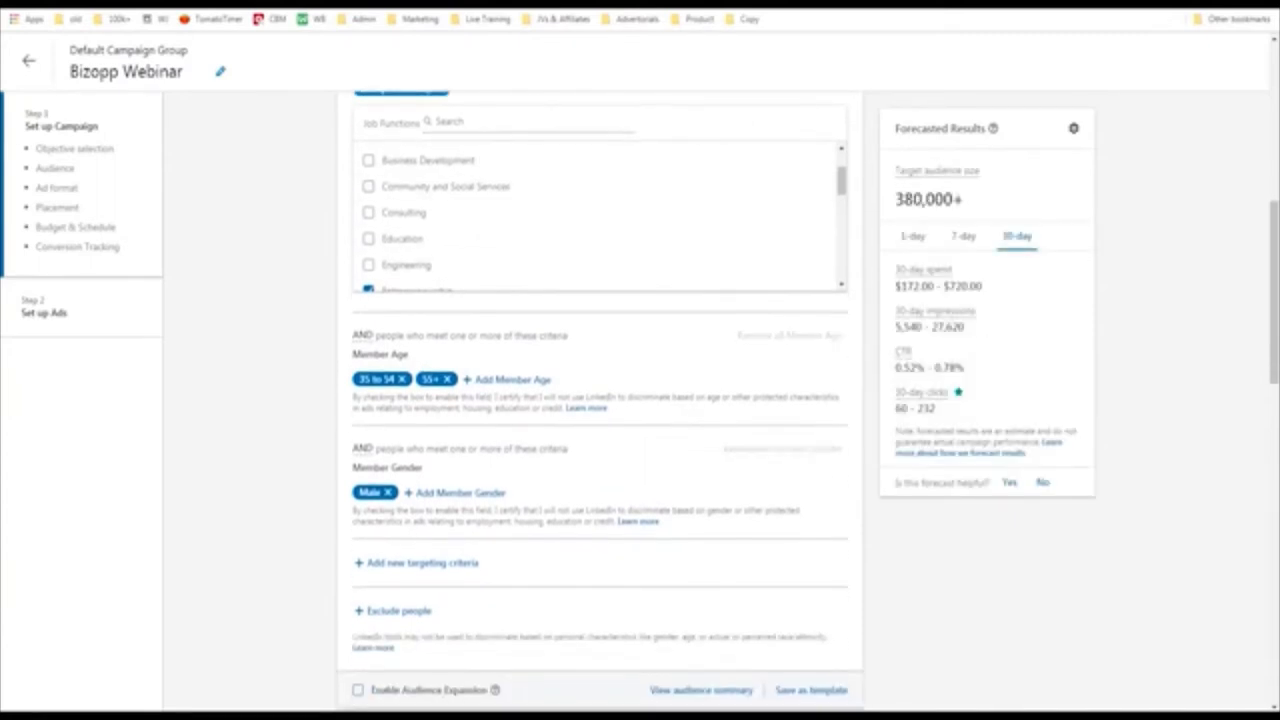
scroll(440, 210, "down", 2)
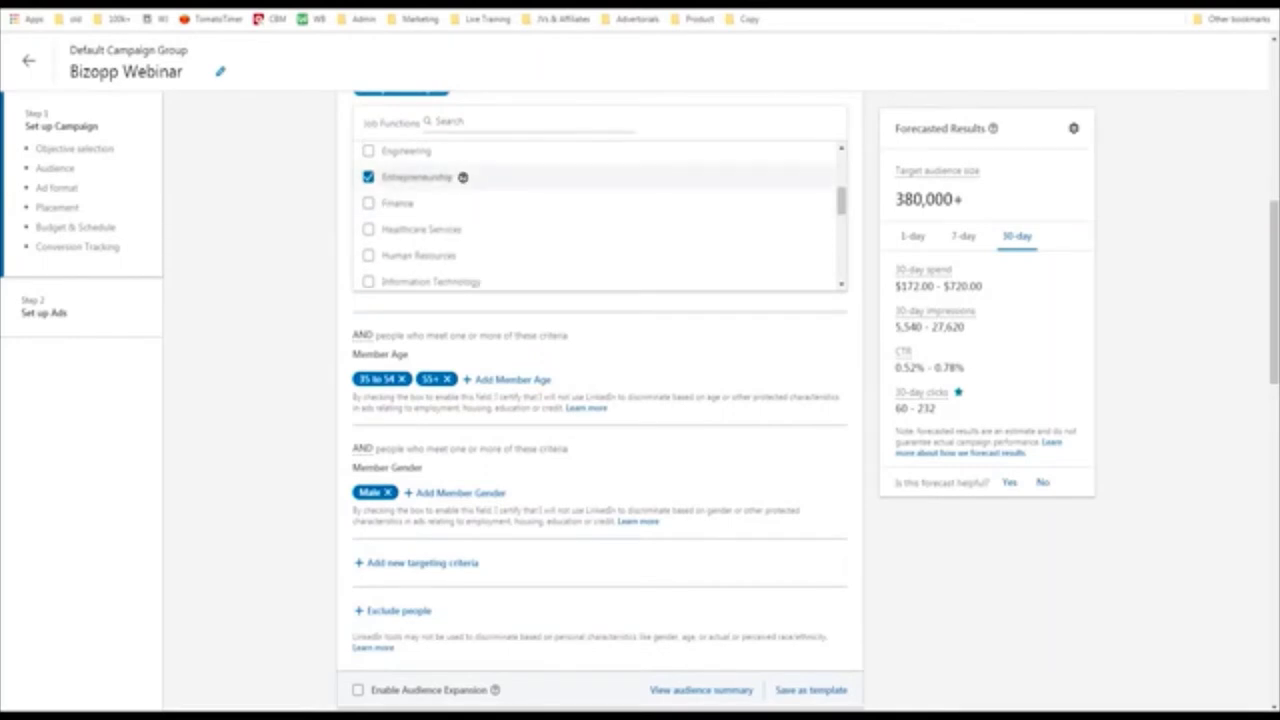
left_click(464, 176)
left_click(466, 134)
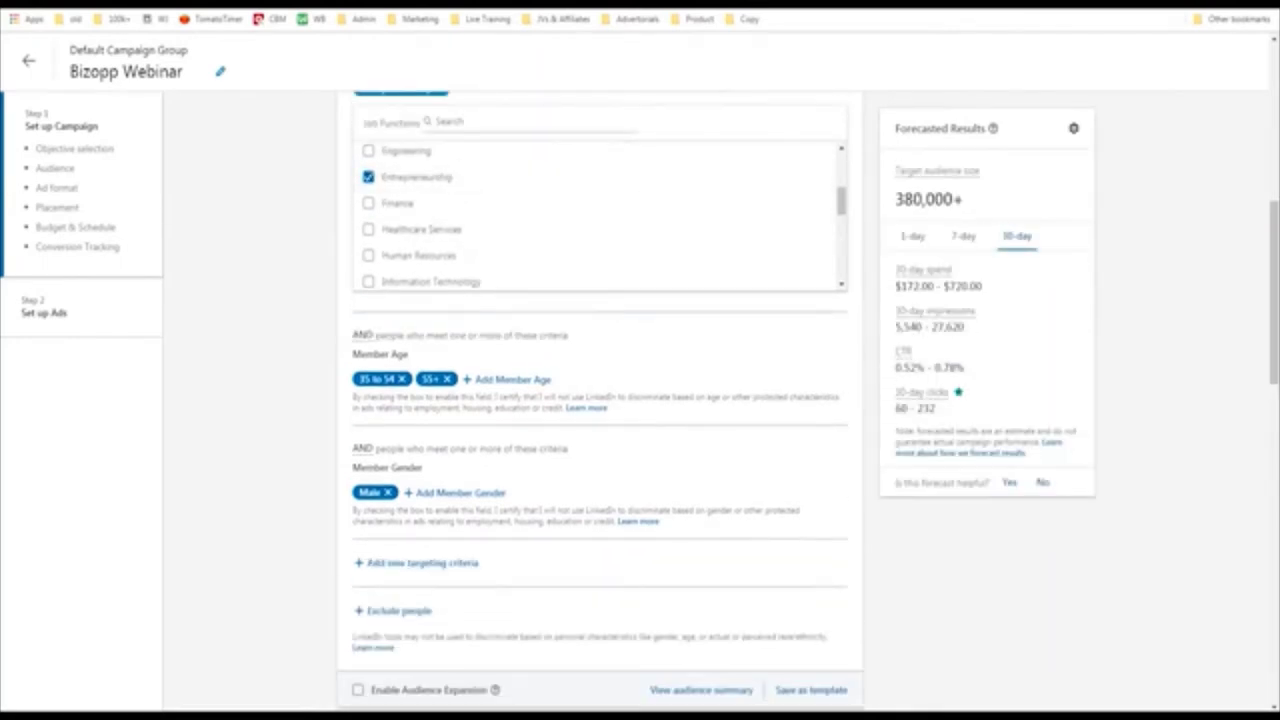
left_click(437, 121)
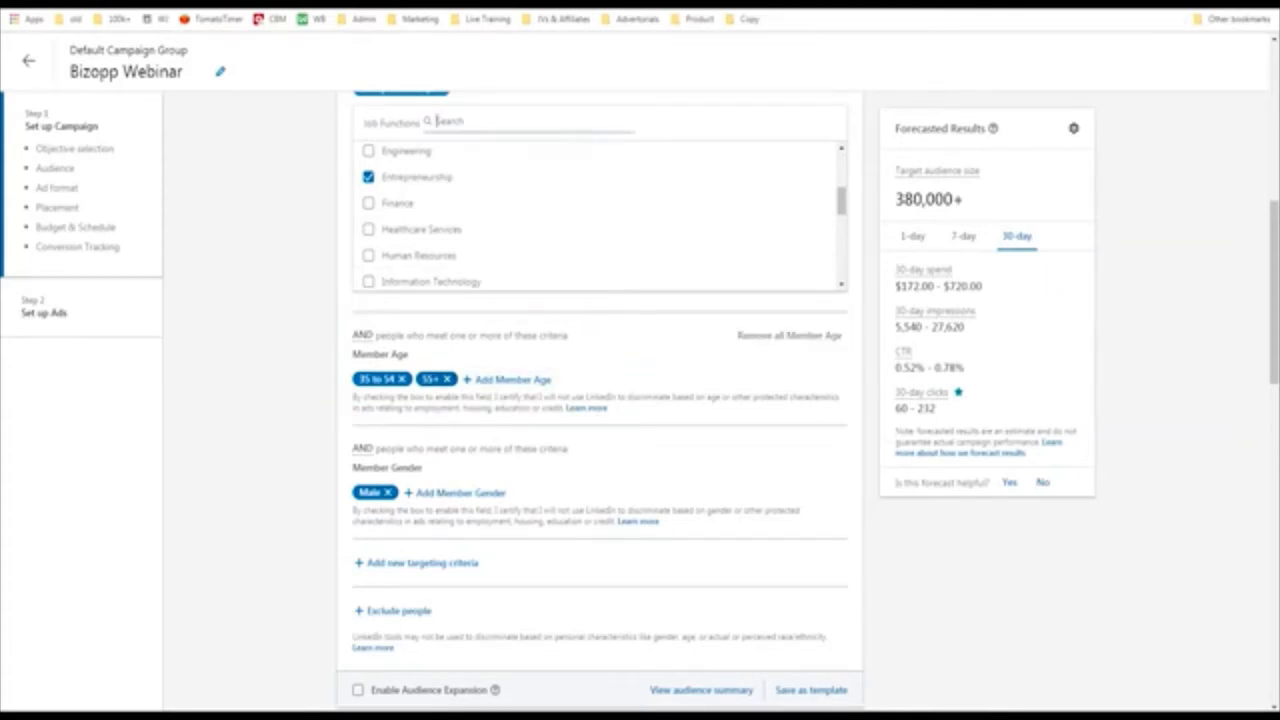
left_click(512, 379)
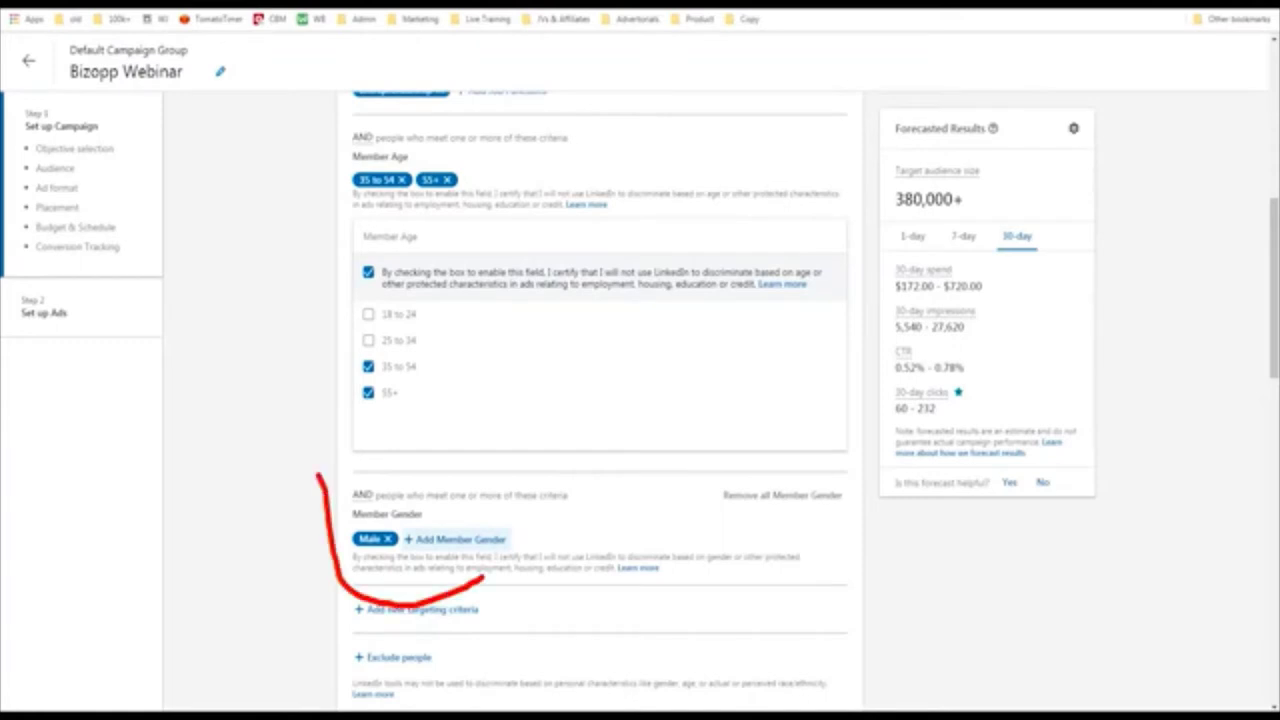
- Try adding Female to the member gender criteria, and deselect it again
left_click(455, 539)
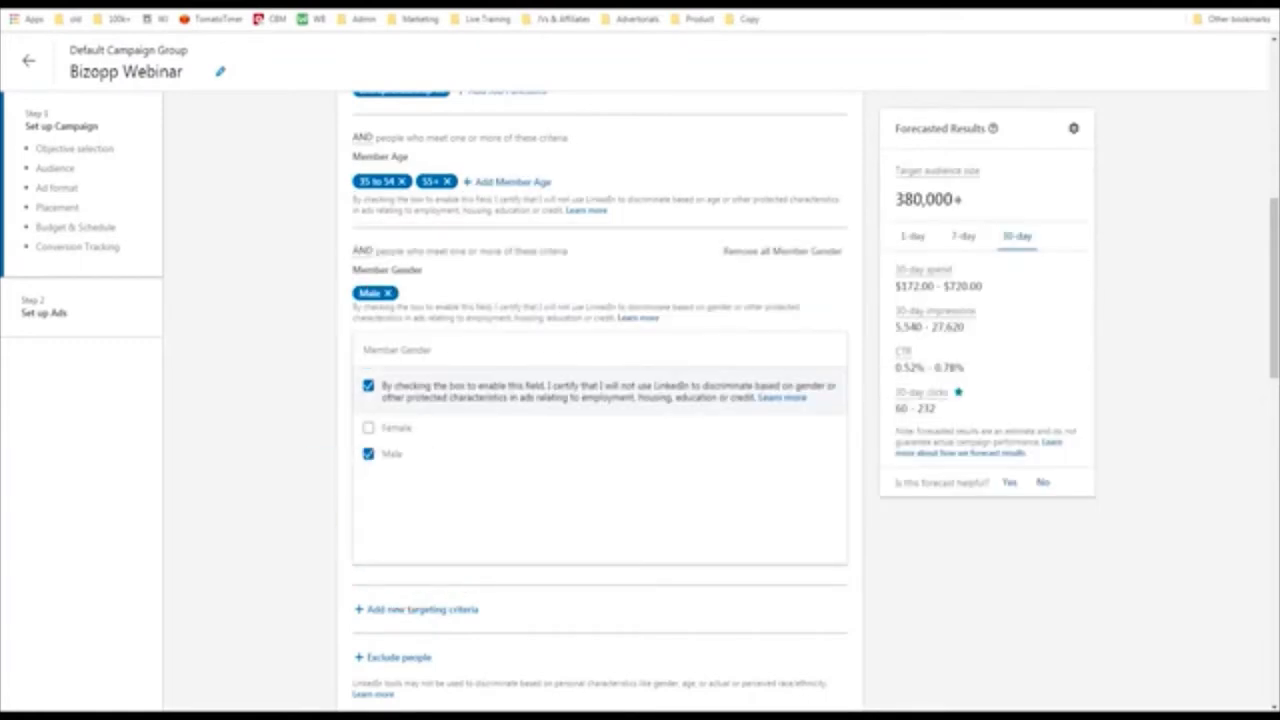
left_click(396, 427)
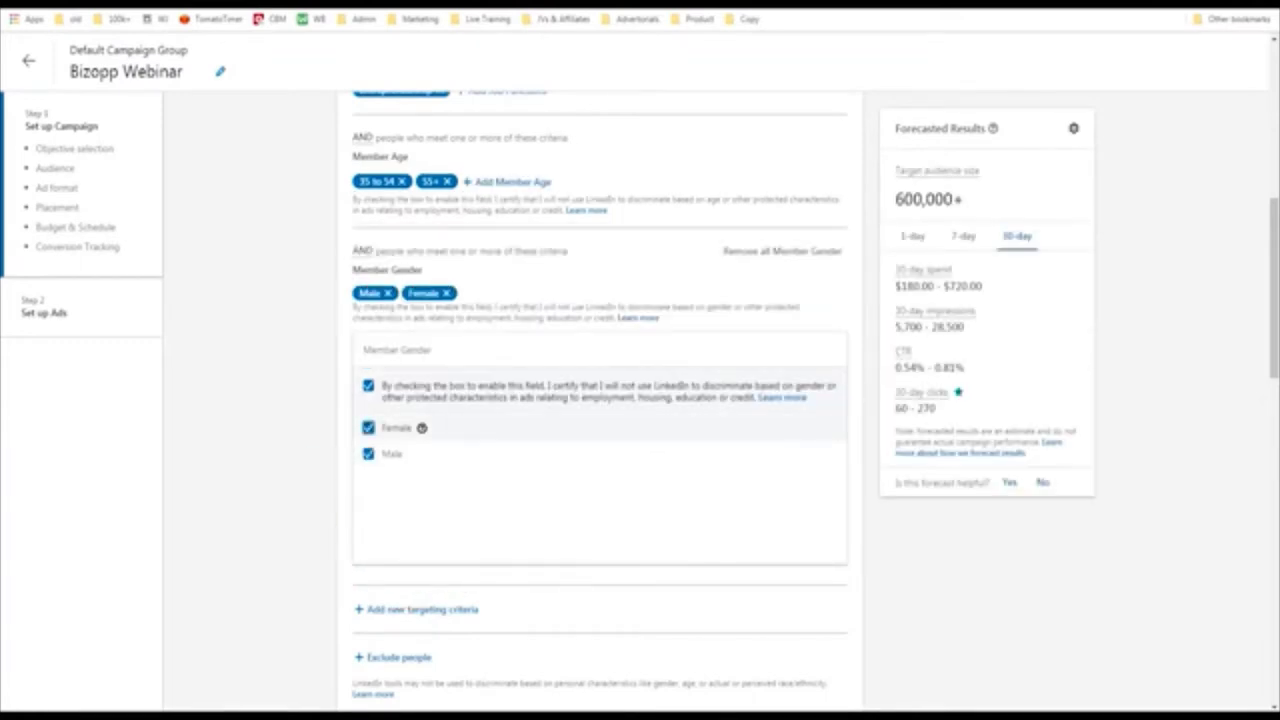
left_click(421, 427)
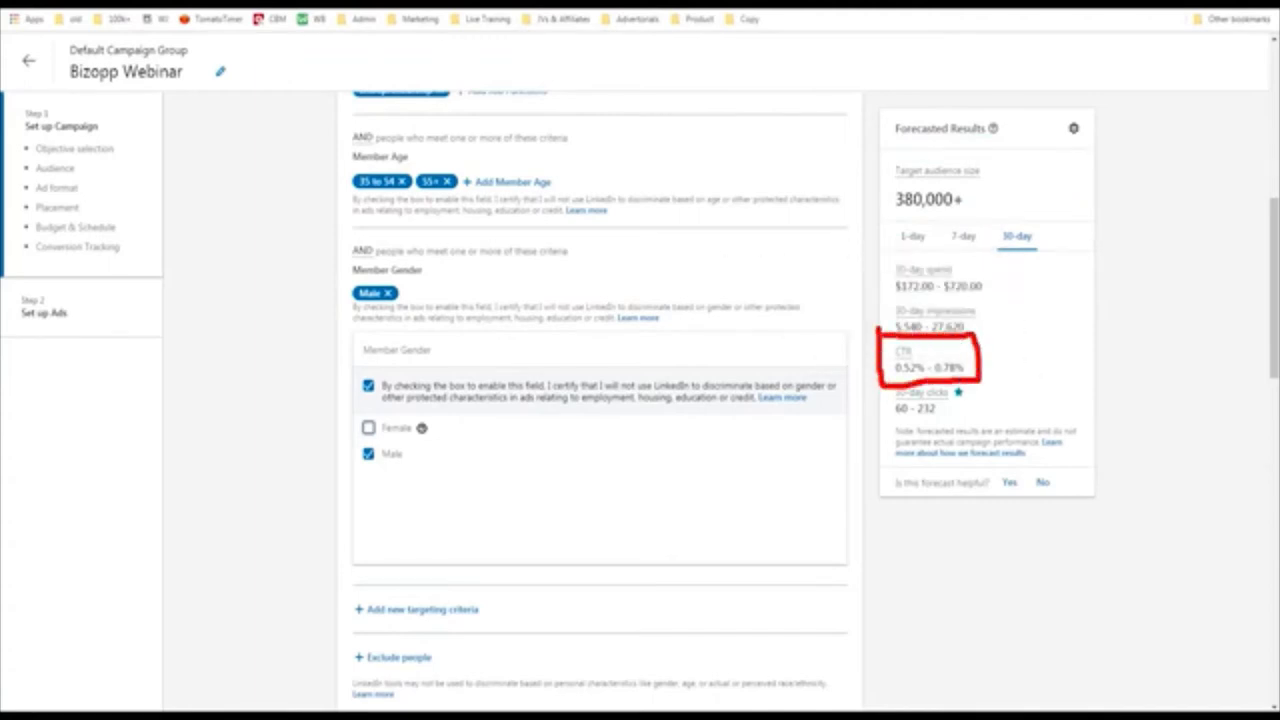
- Examine the forecasted 30-day clicks and the target audience size for the campaign
mouse_move(921, 392)
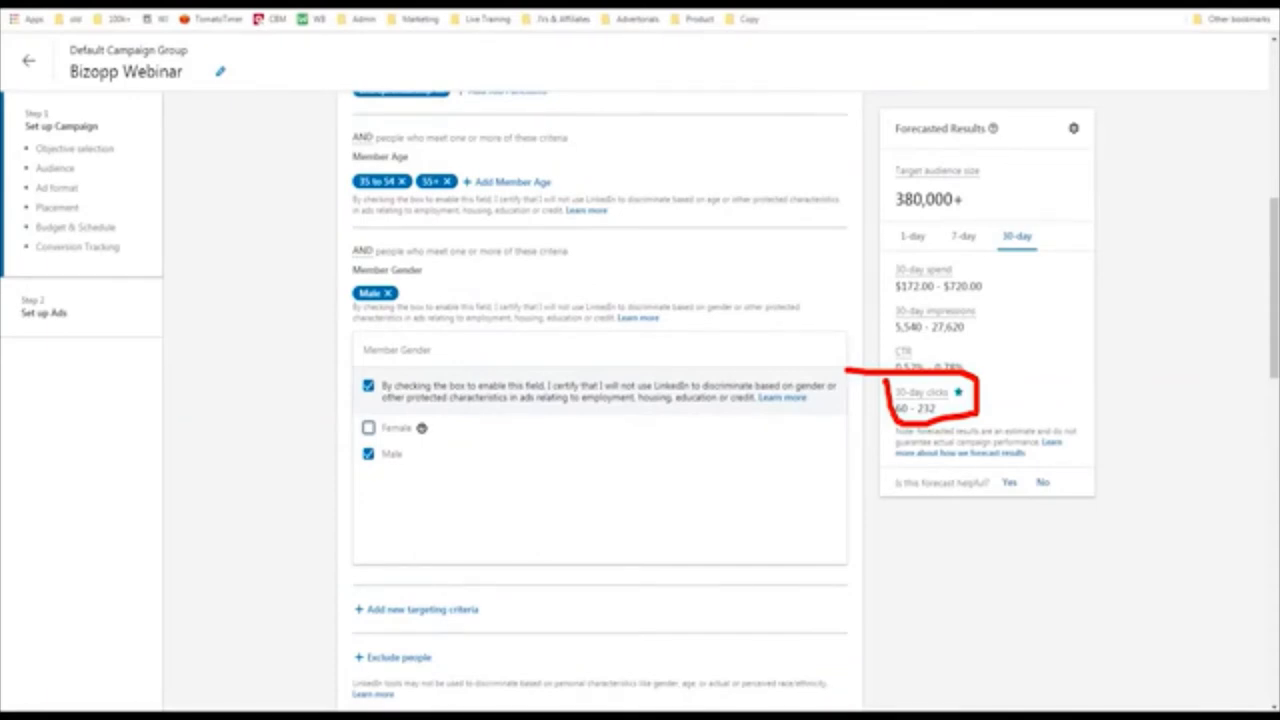
mouse_move(882, 226)
left_mouse_down()
mouse_move(1040, 160)
mouse_move(848, 146)
left_mouse_up()
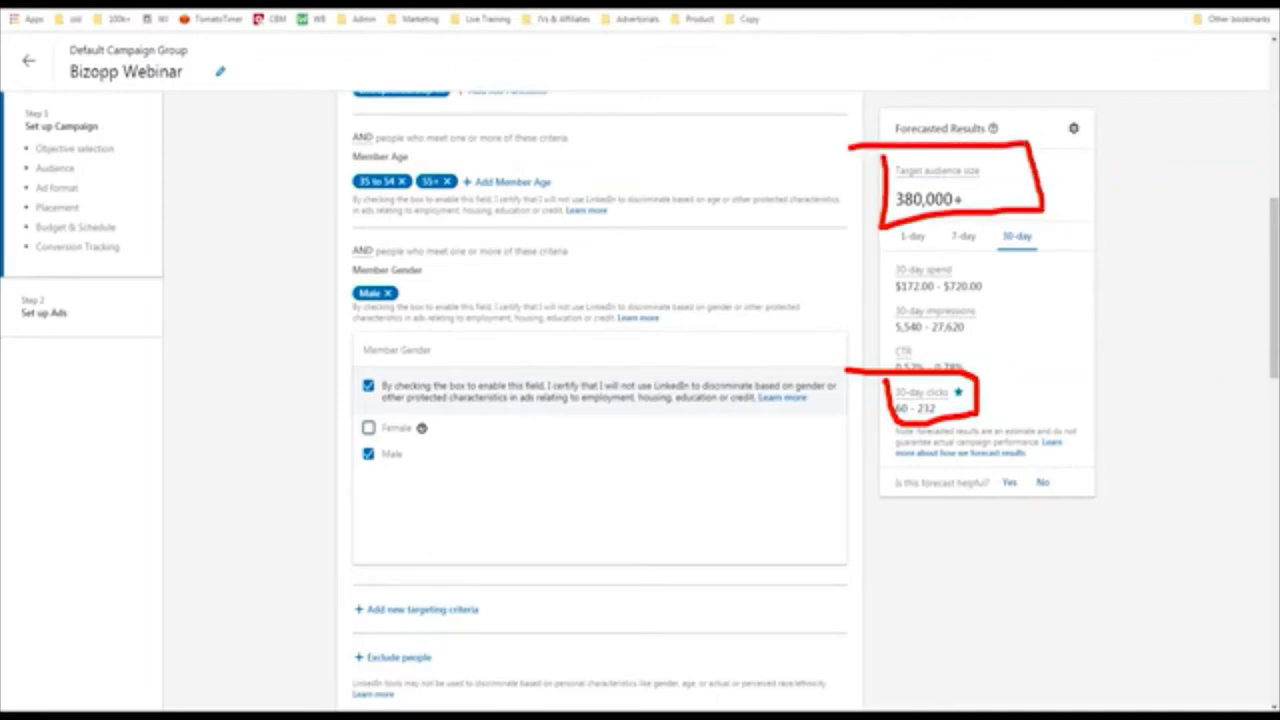
left_click_drag(1165, 157, 1048, 163)
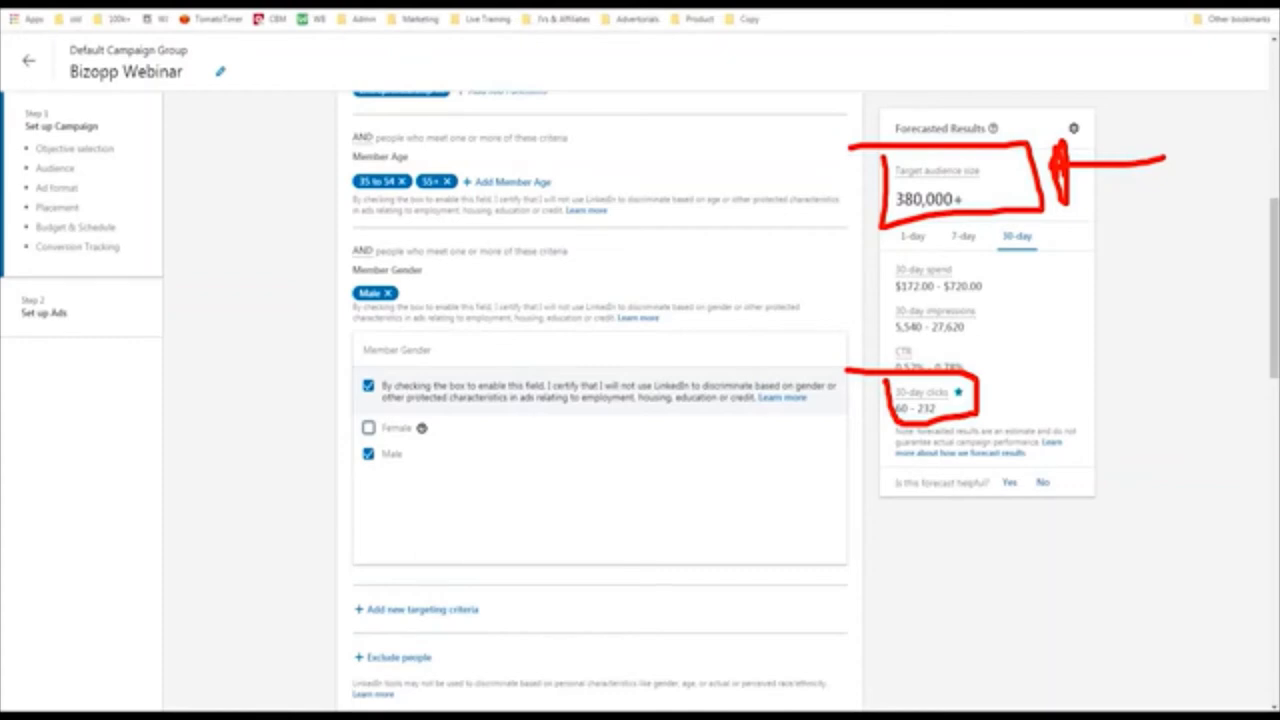
- Review the campaign's placement, budget, schedule and bid settings, and continue to the ads setup
key("Escape")
scroll(784, 290, "down", 6)
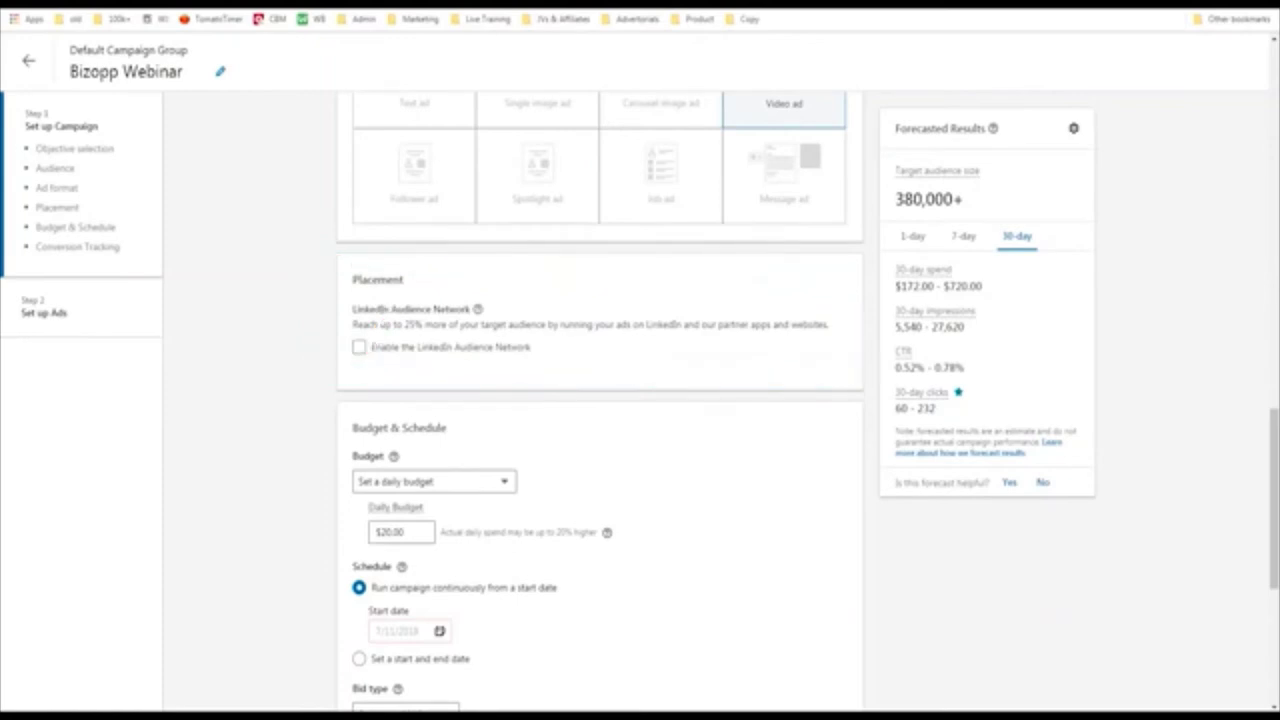
scroll(600, 400, "down", 2)
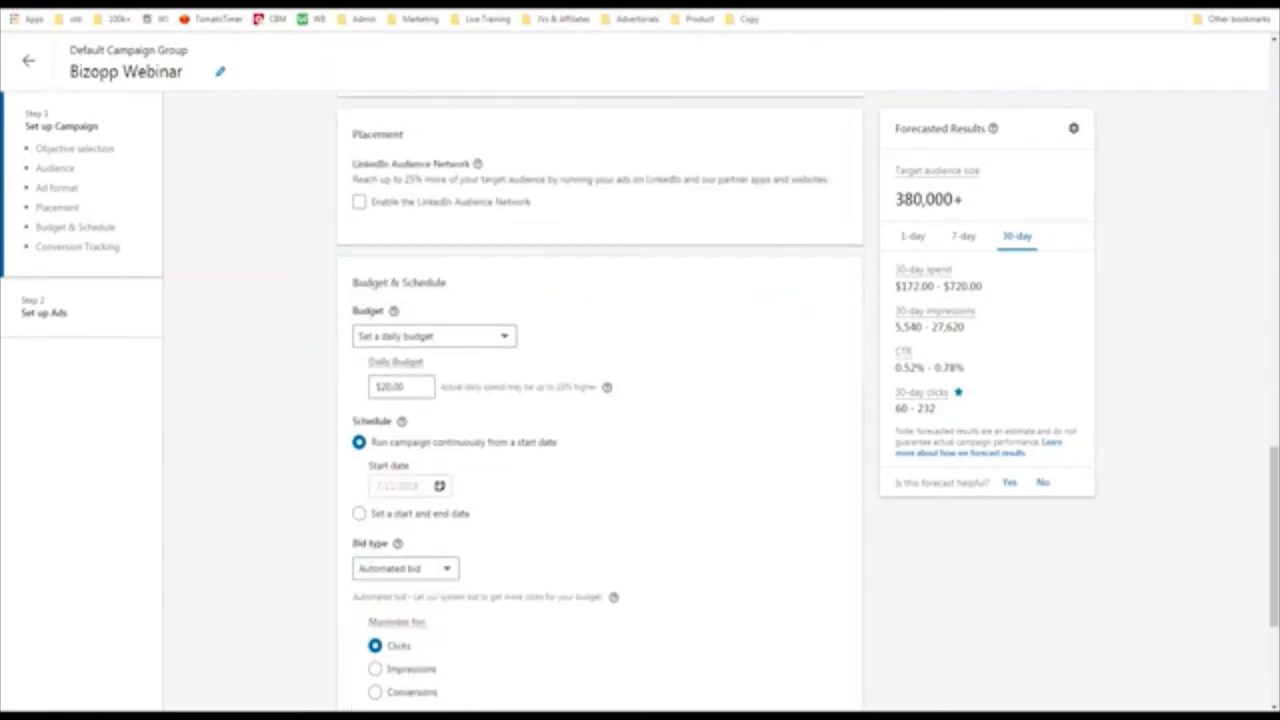
scroll(600, 400, "down", 3)
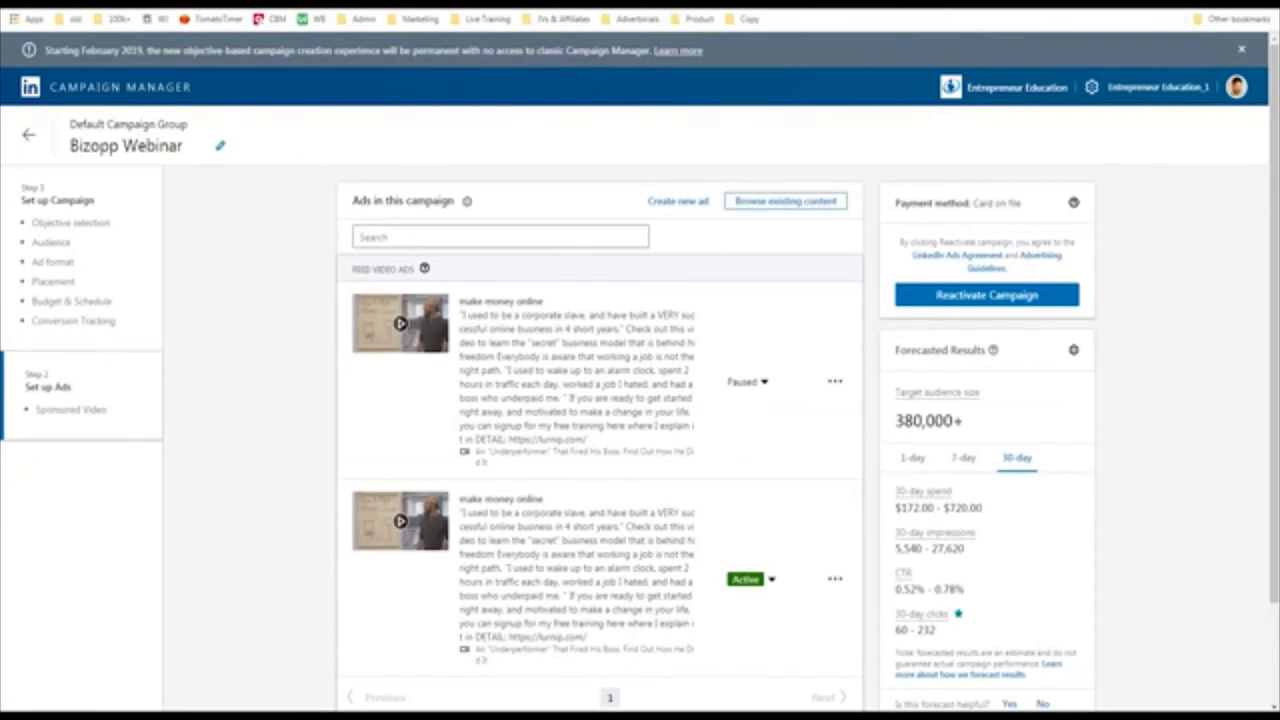
- Preview the paused "make money online" video ad in its desktop layout and examine its intro text and video
scroll(838, 260, "down", 2)
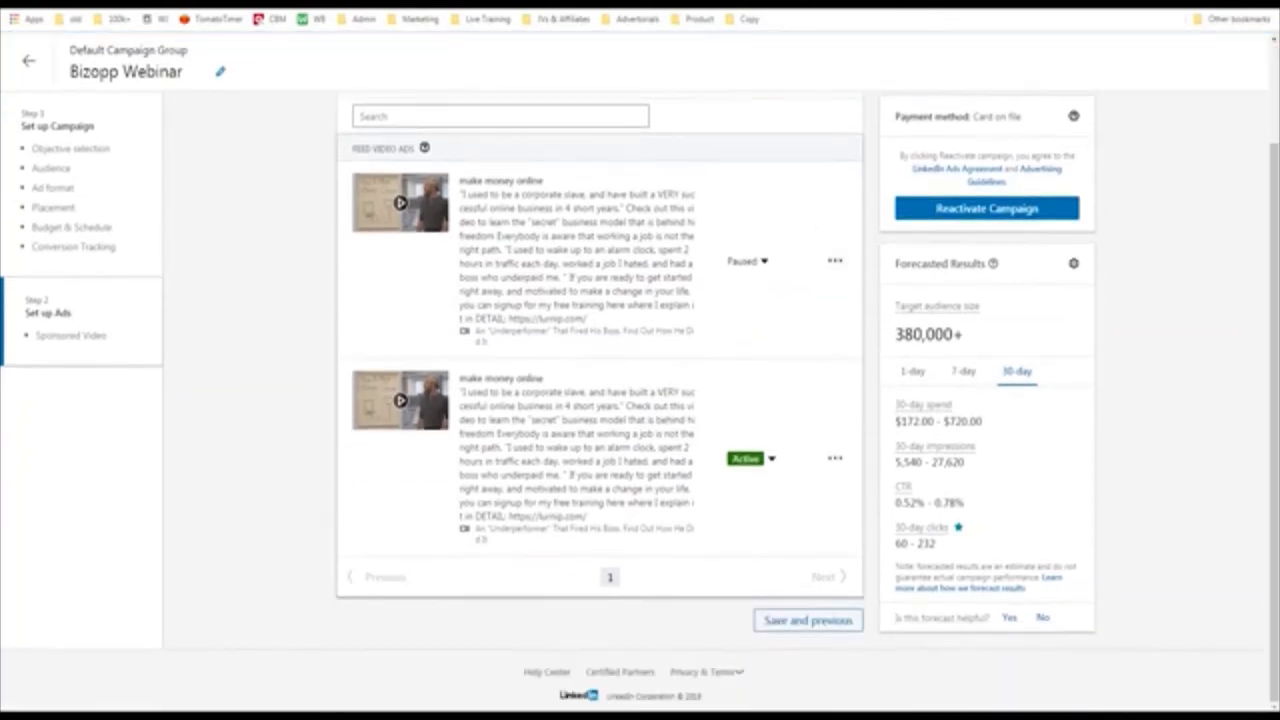
left_click(835, 260)
left_click(756, 315)
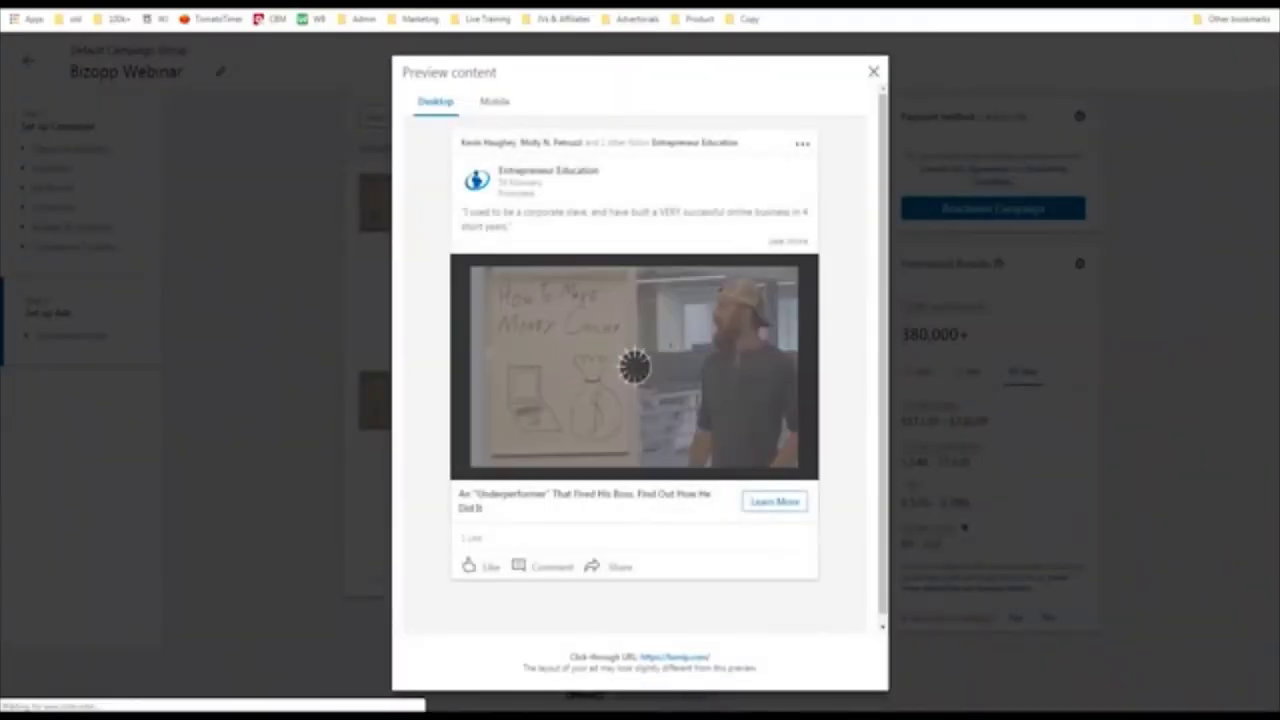
mouse_move(444, 150)
left_mouse_down()
mouse_move(415, 545)
mouse_move(788, 605)
mouse_move(833, 268)
mouse_move(712, 133)
mouse_move(416, 127)
left_mouse_up()
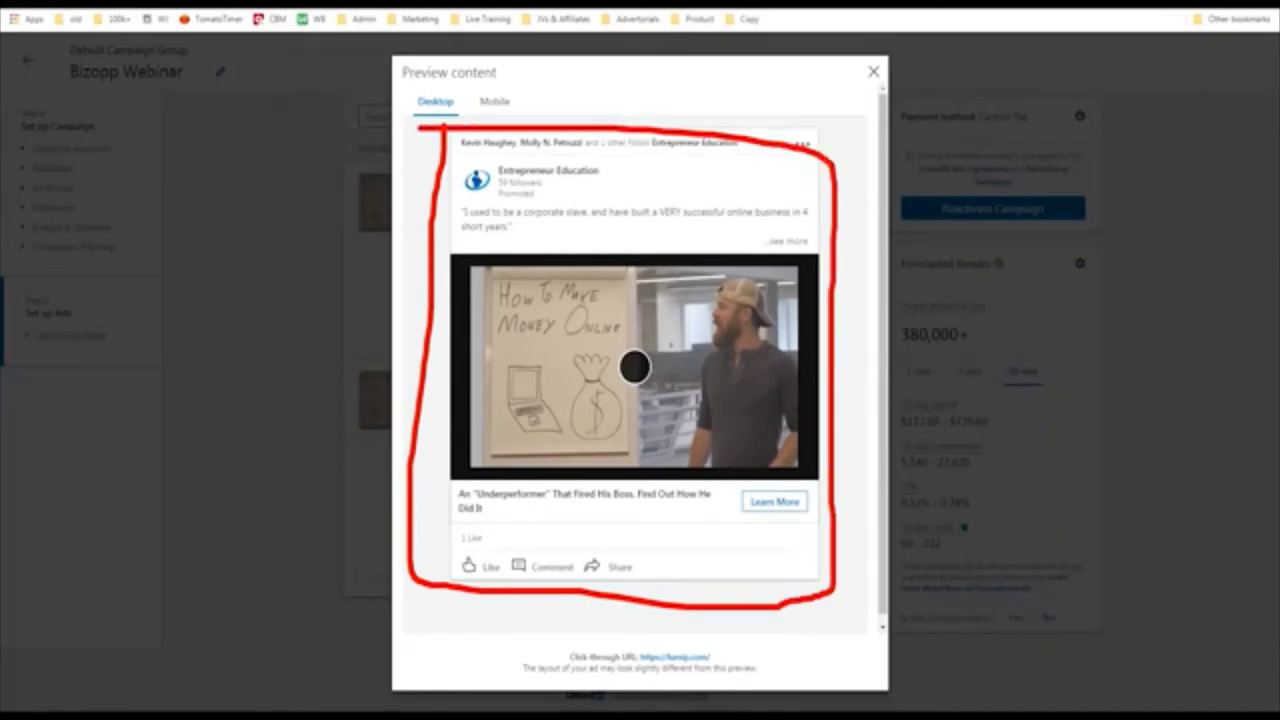
left_click_drag(476, 352, 645, 326)
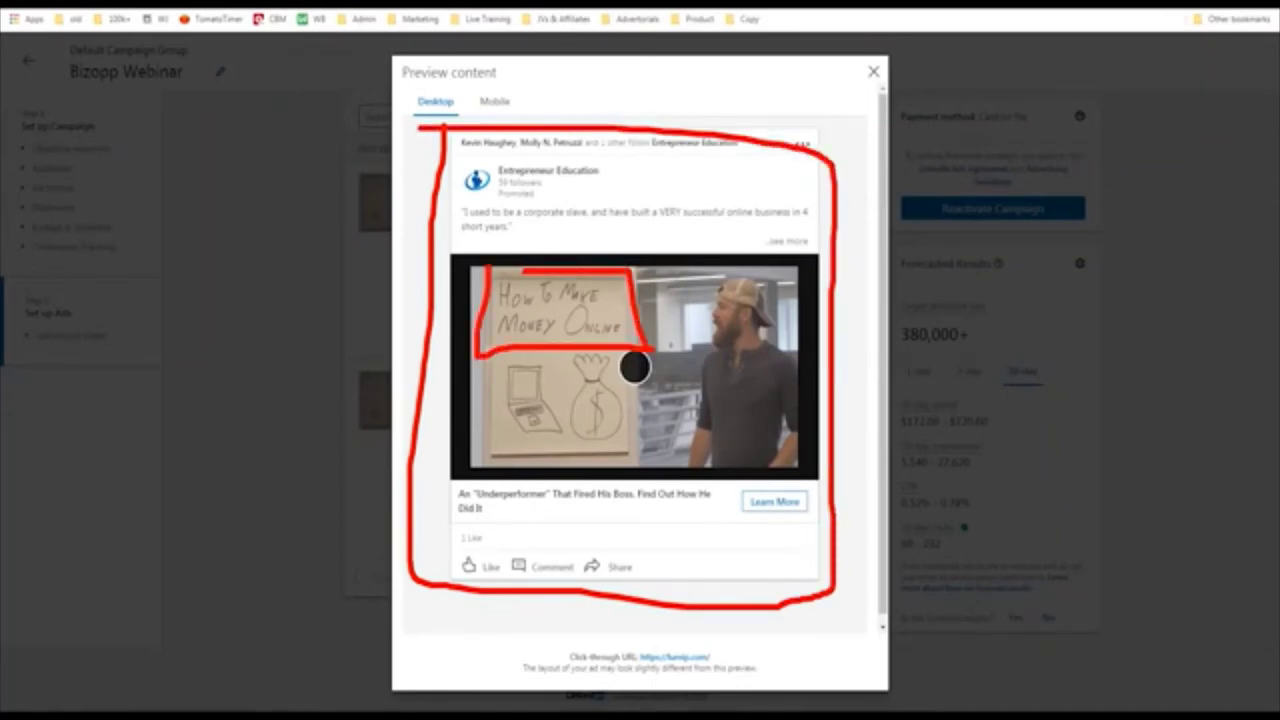
left_click_drag(457, 222, 785, 232)
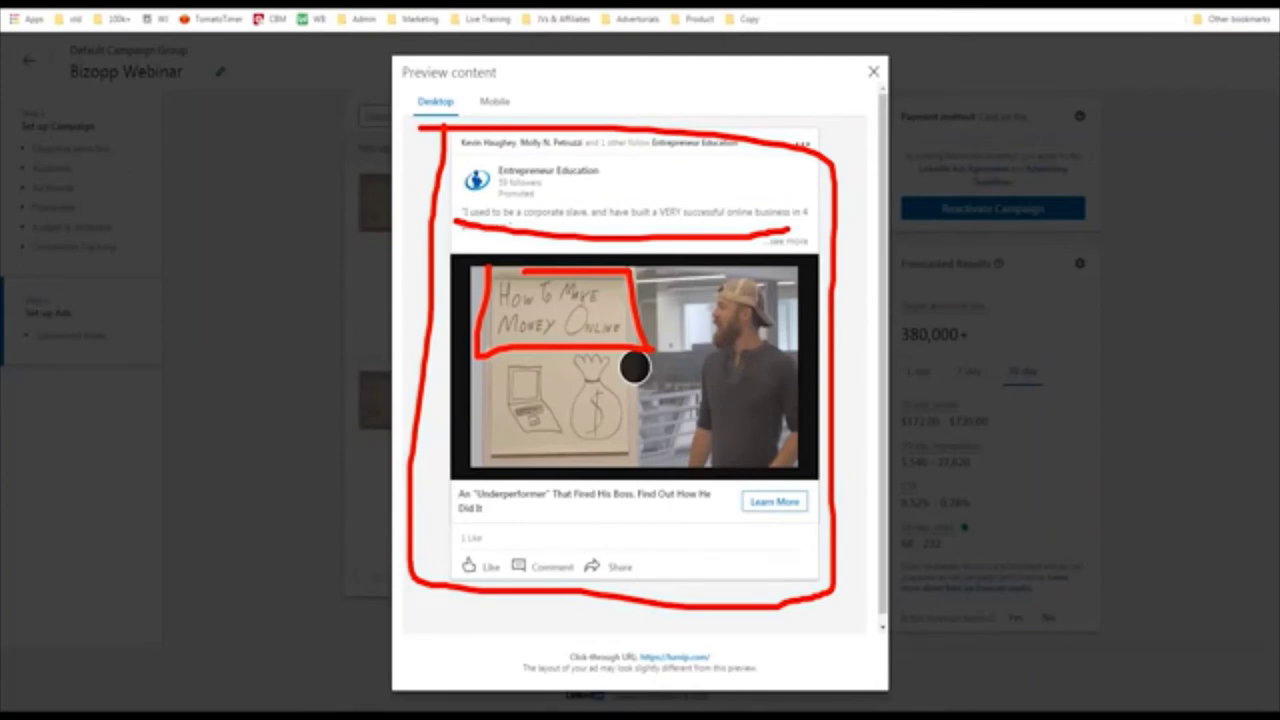
key("Escape")
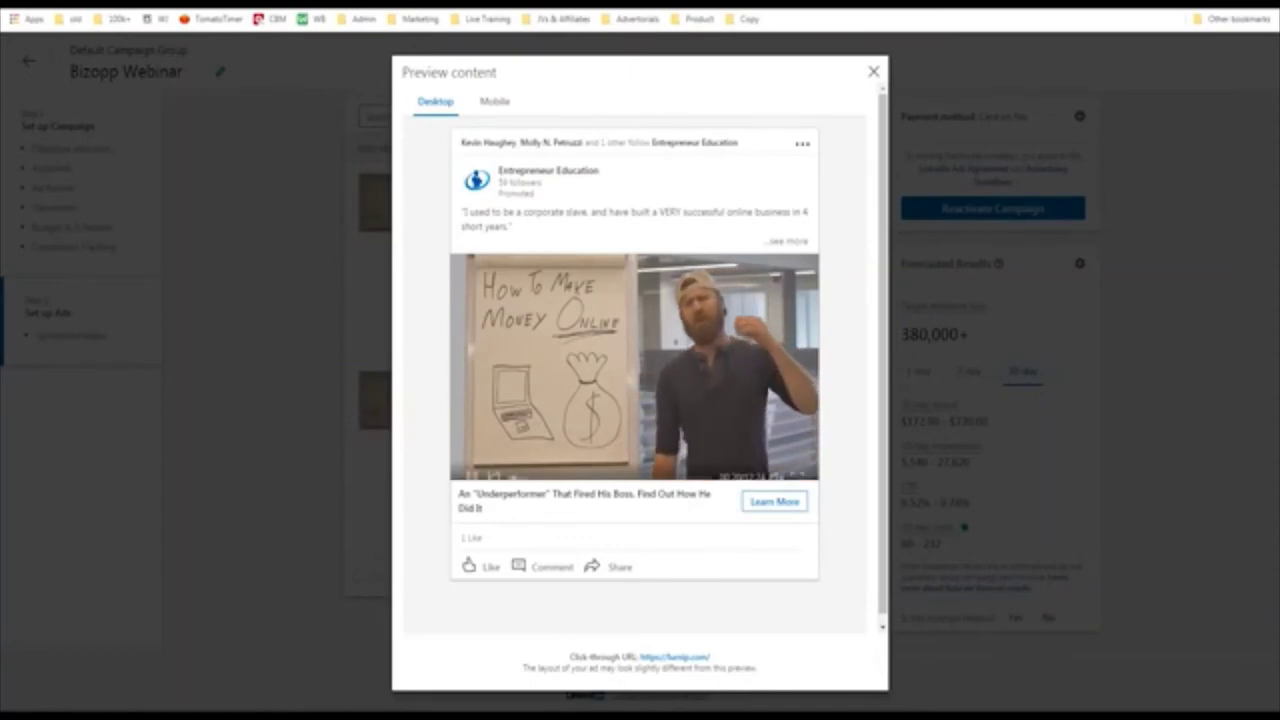
- Switch the ad preview to the mobile layout, examine the ad there, and close the preview
mouse_move(452, 120)
left_mouse_down()
mouse_move(404, 480)
mouse_move(716, 627)
mouse_move(830, 602)
mouse_move(720, 102)
left_mouse_up()
left_click(494, 101)
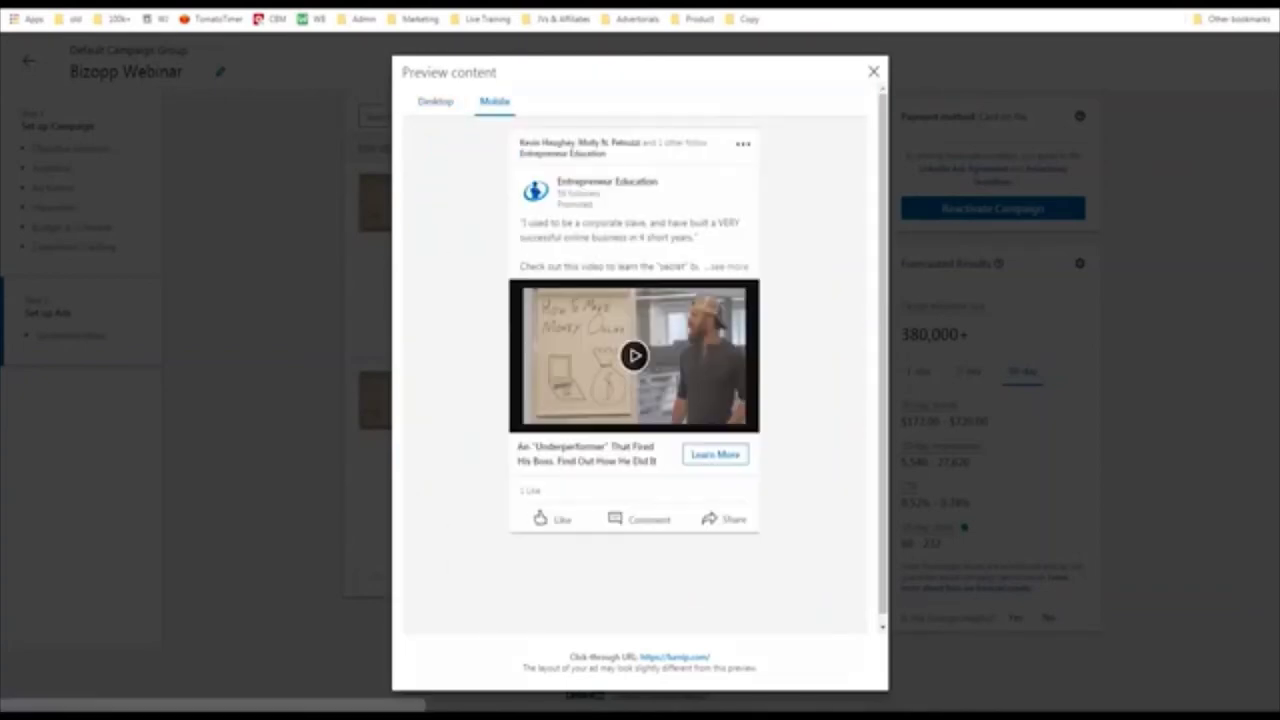
mouse_move(508, 122)
left_mouse_down()
mouse_move(544, 584)
mouse_move(795, 570)
left_mouse_up()
left_click_drag(778, 104, 495, 118)
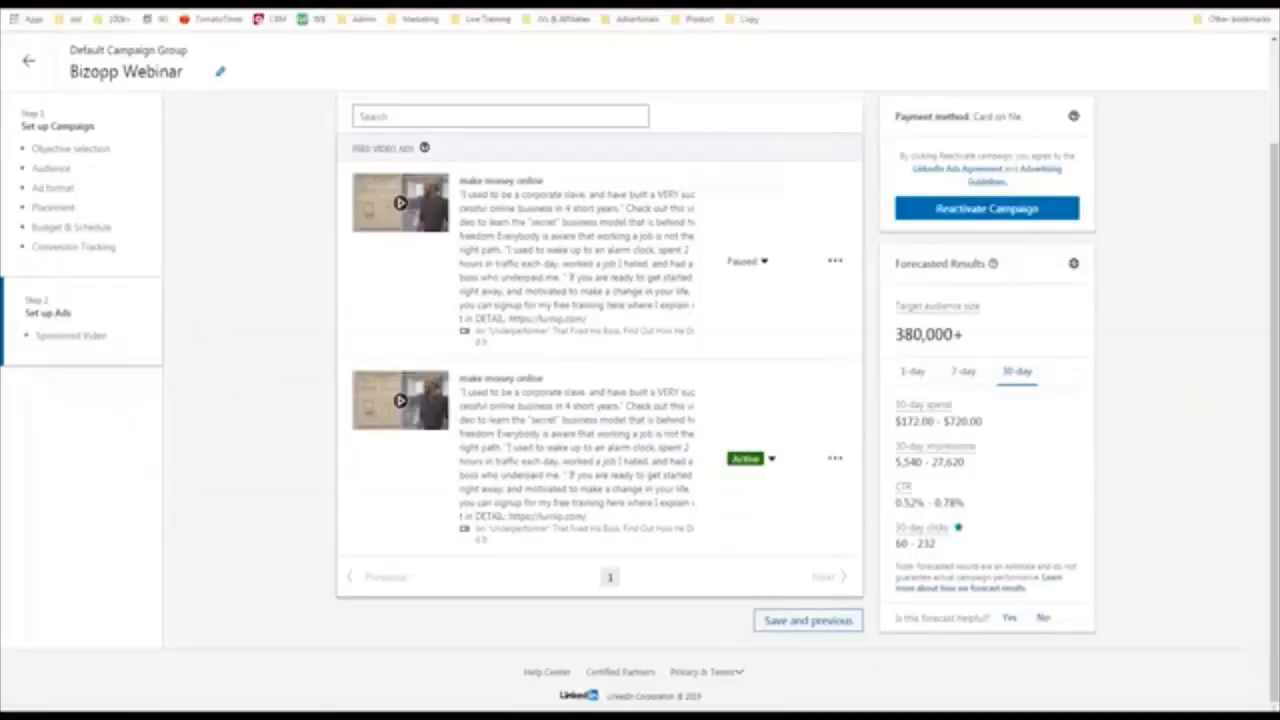
- Return to the campaign's budget settings and set a CPC Bid with a bid amount of $1.00 per click
scroll(600, 400, "down", 15)
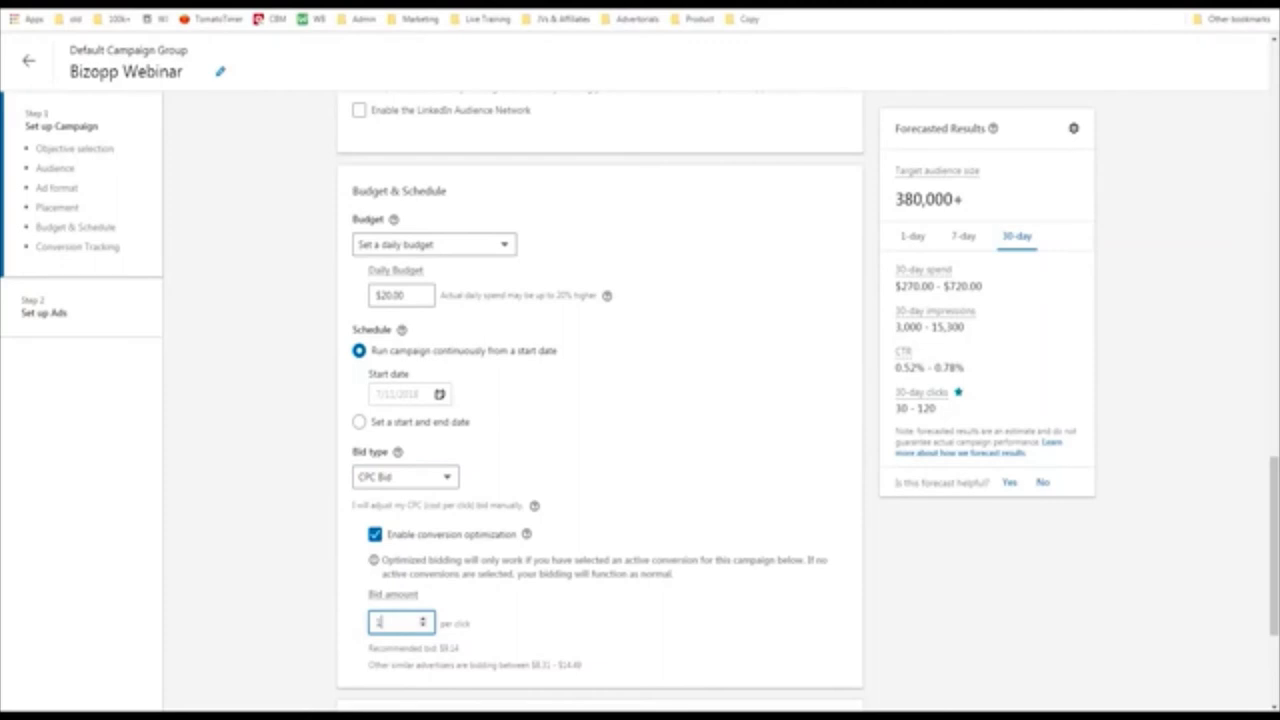
key("Tab")
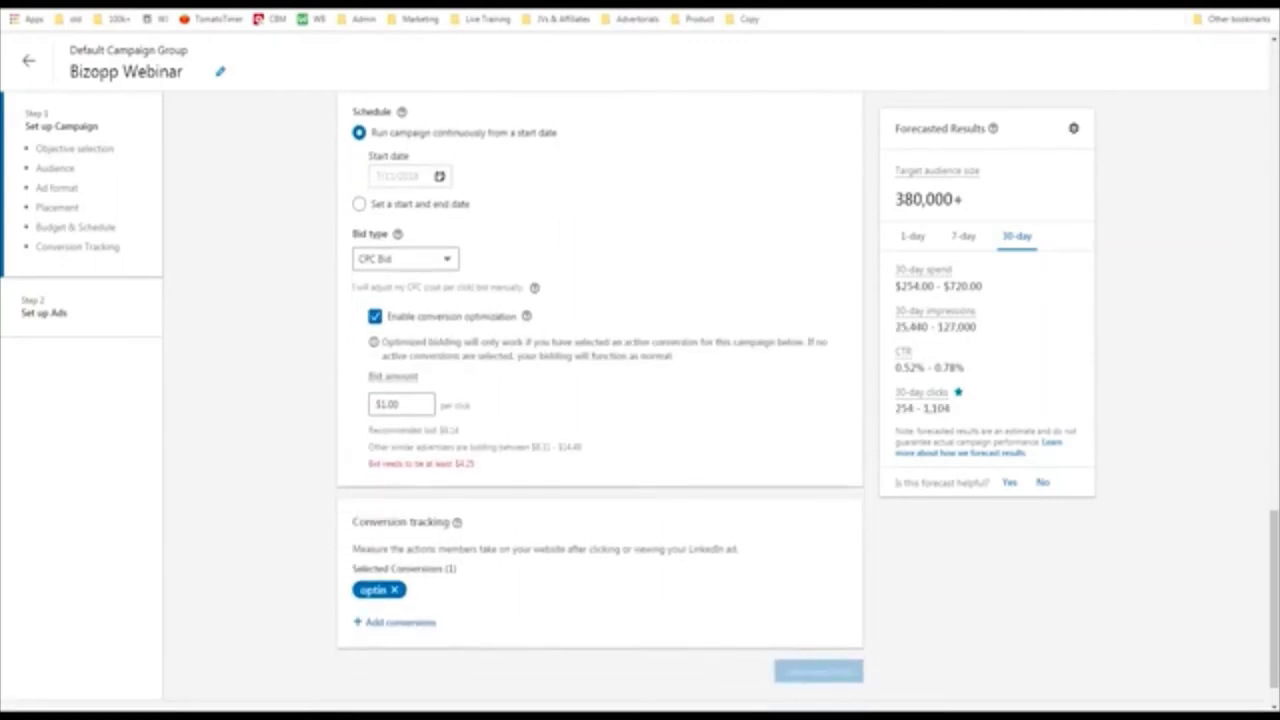
mouse_move(339, 218)
left_mouse_down()
mouse_move(321, 418)
mouse_move(512, 488)
mouse_move(326, 441)
left_mouse_up()
left_click_drag(524, 465, 512, 546)
key("Escape")
- Enlarge the page and examine the recommended, competing and minimum bid notes beneath the bid amount
key("ctrl+plus")
key("ctrl+plus")
key("ctrl+plus")
key("ctrl+plus")
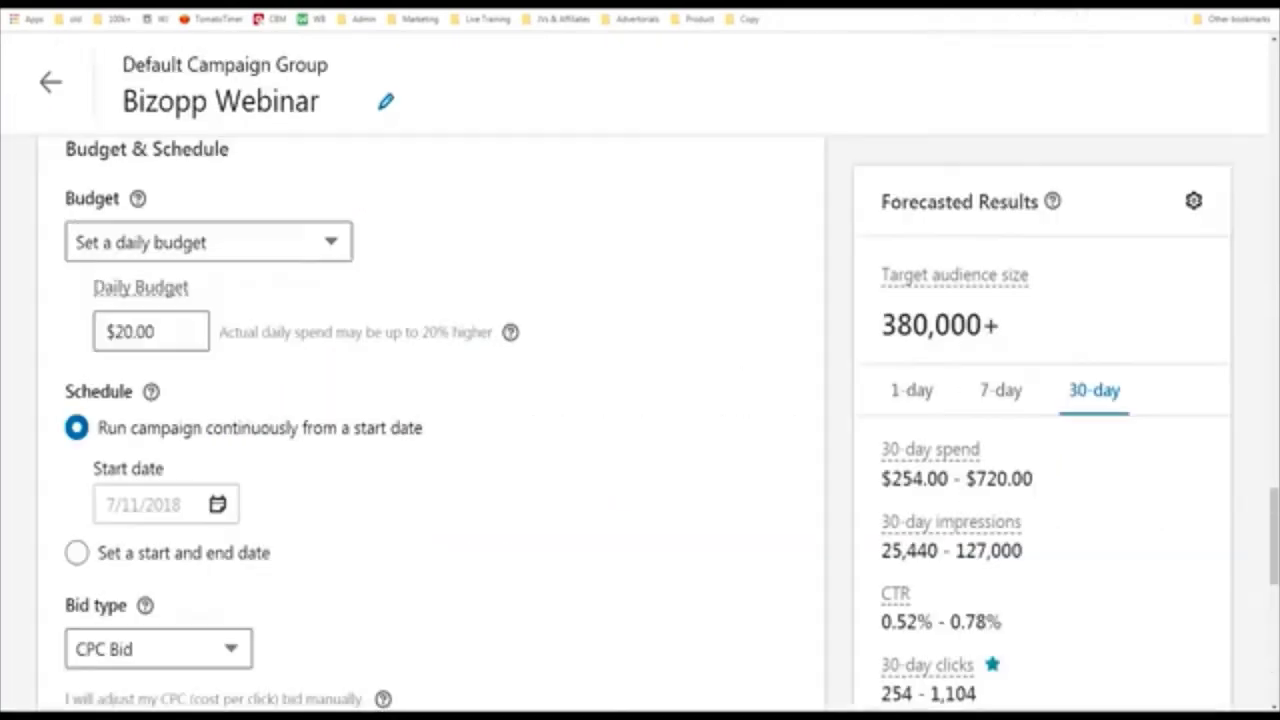
scroll(400, 430, "down", 10)
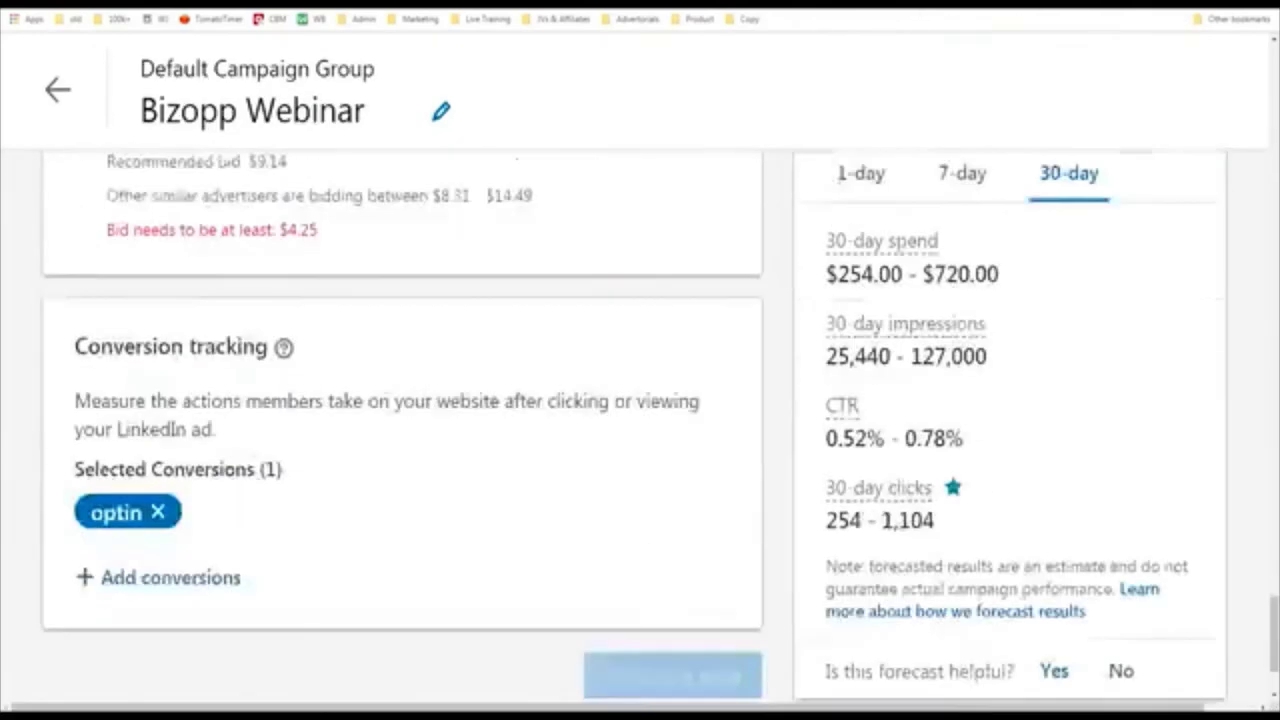
scroll(400, 430, "up", 3)
key("ctrl+plus")
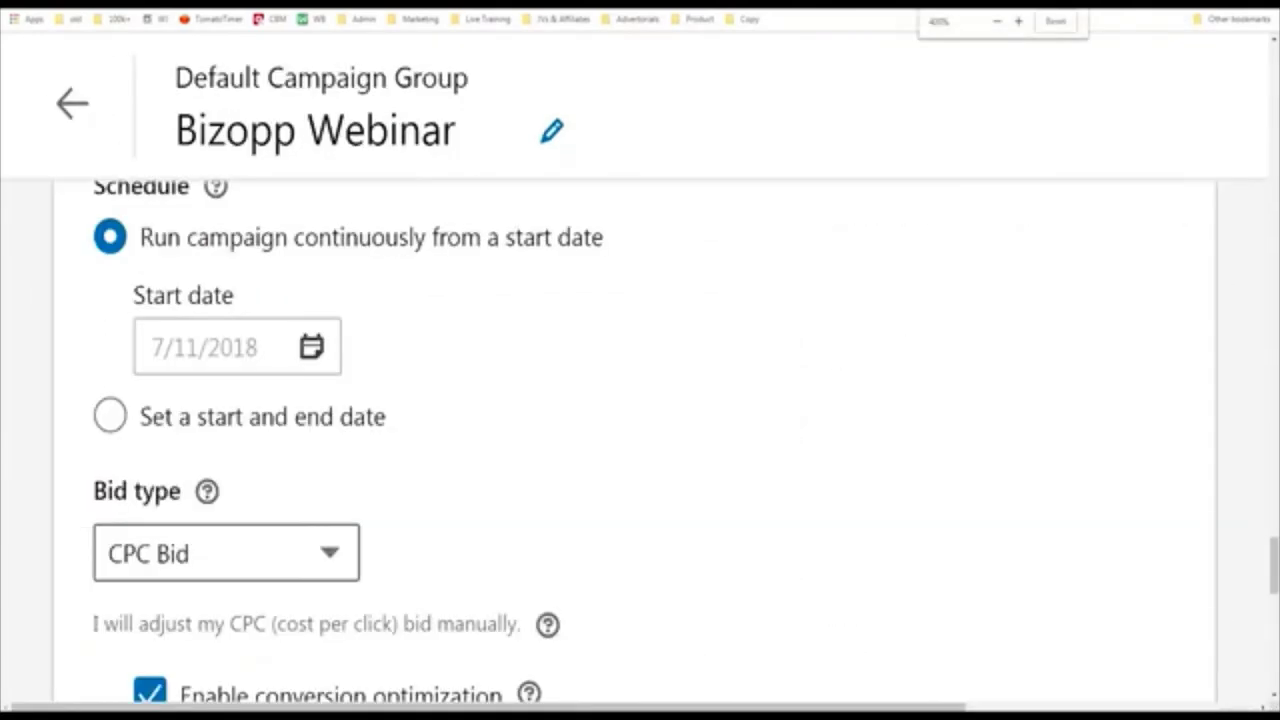
scroll(640, 430, "up", 5)
scroll(640, 430, "down", 8)
key("ctrl+plus")
scroll(640, 480, "down", 2)
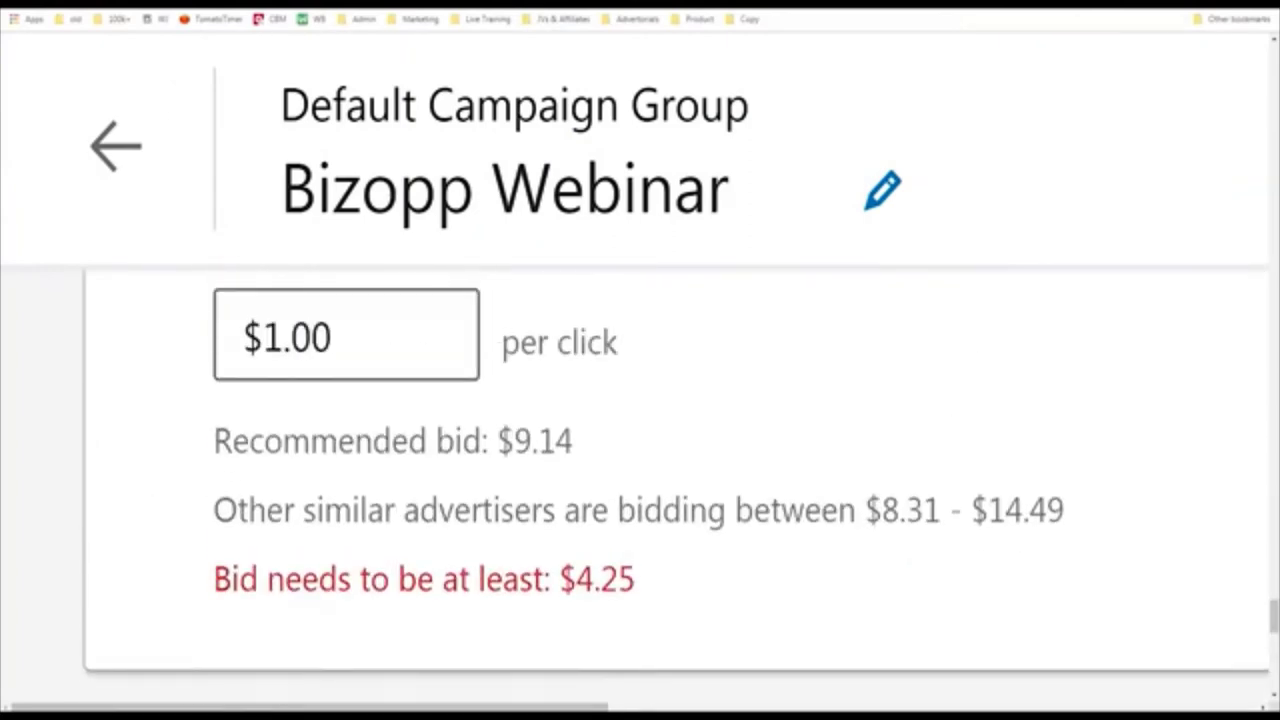
left_click_drag(200, 634, 688, 602)
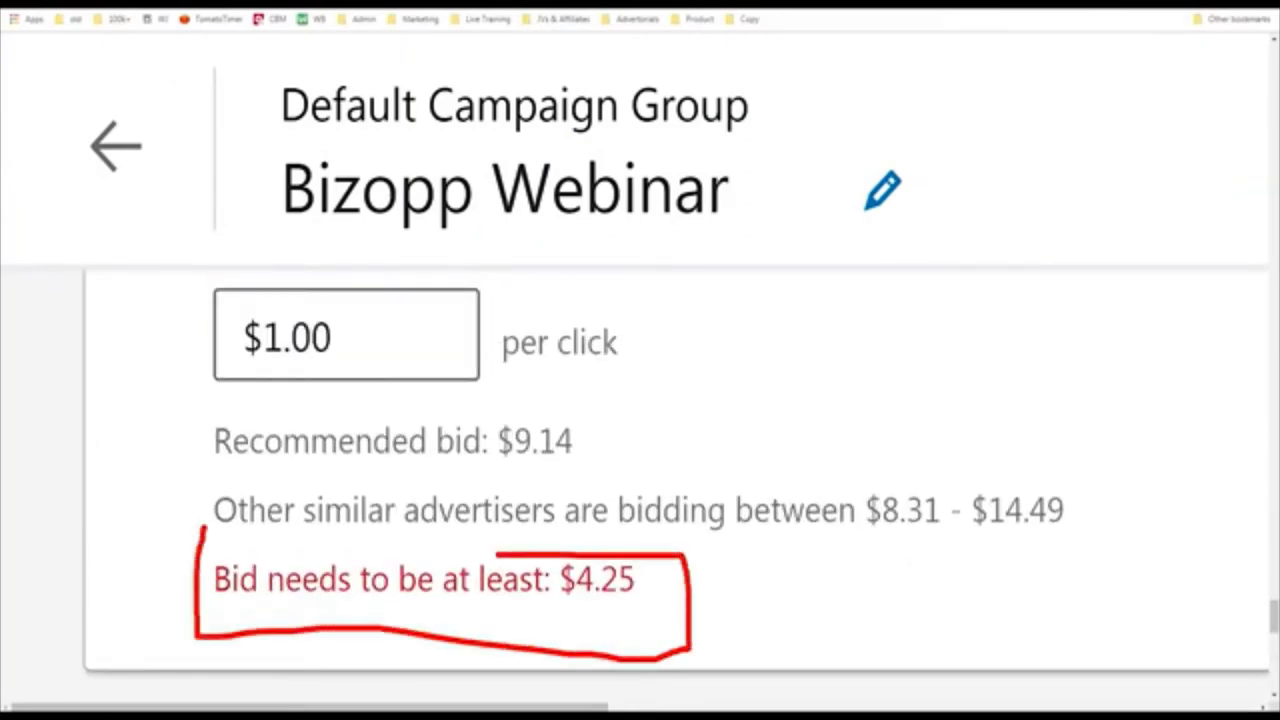